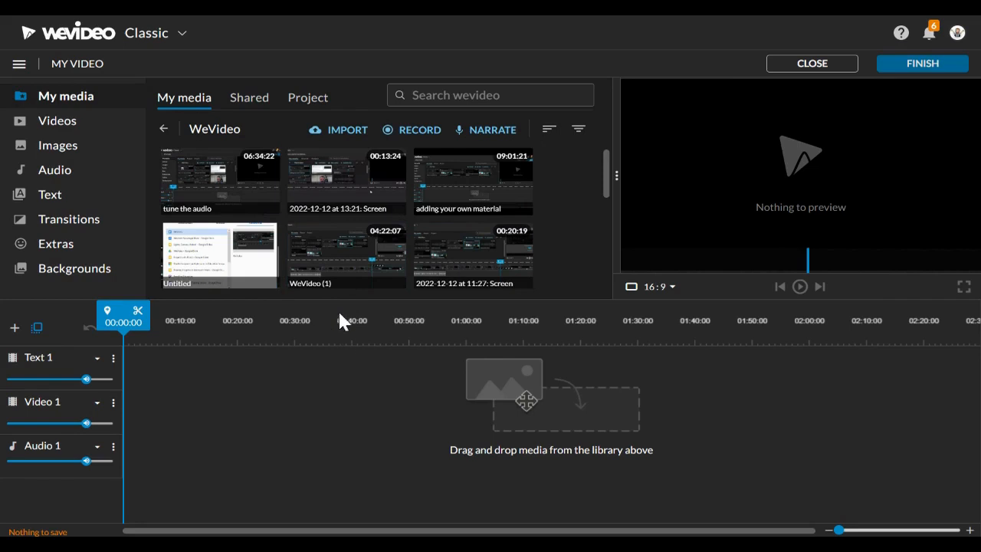
Place the "I want candy." motion title from the Titles collection at the start of the Text 1 track.
click(91, 200)
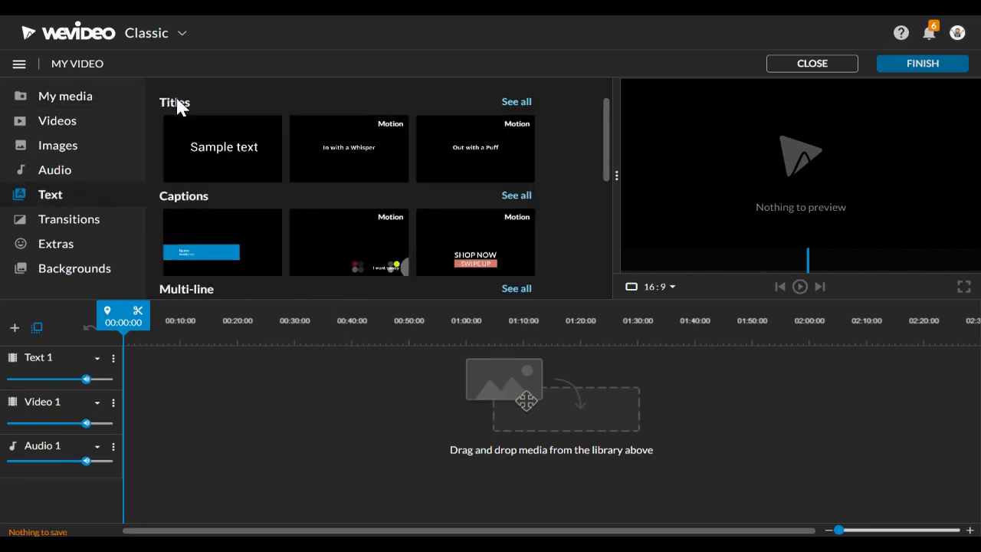
click(515, 105)
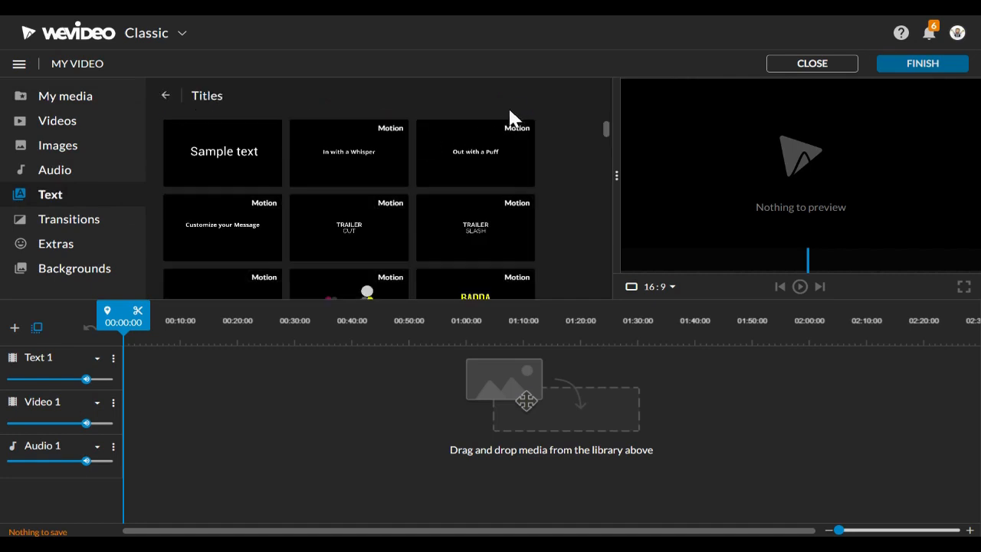
scroll(475, 197, down, 1)
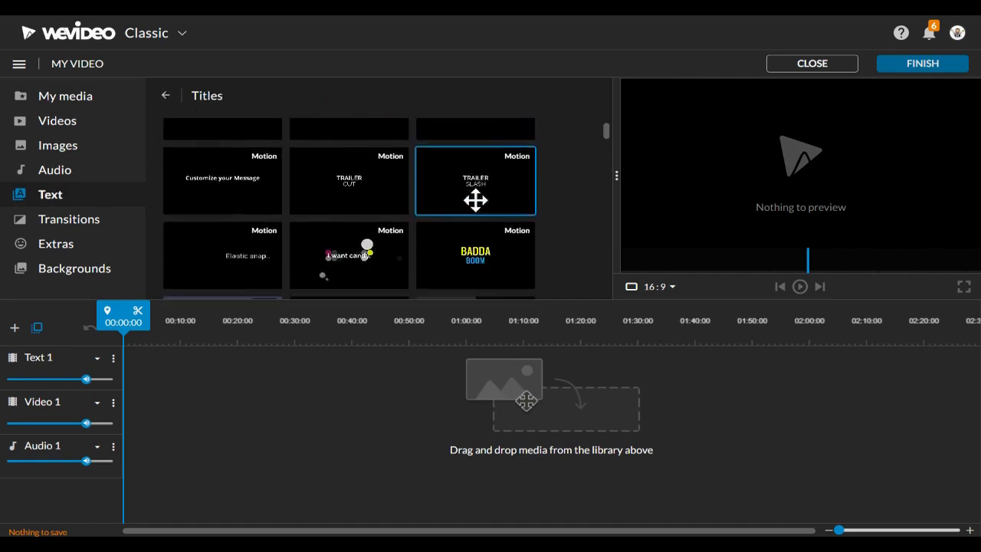
click(367, 252)
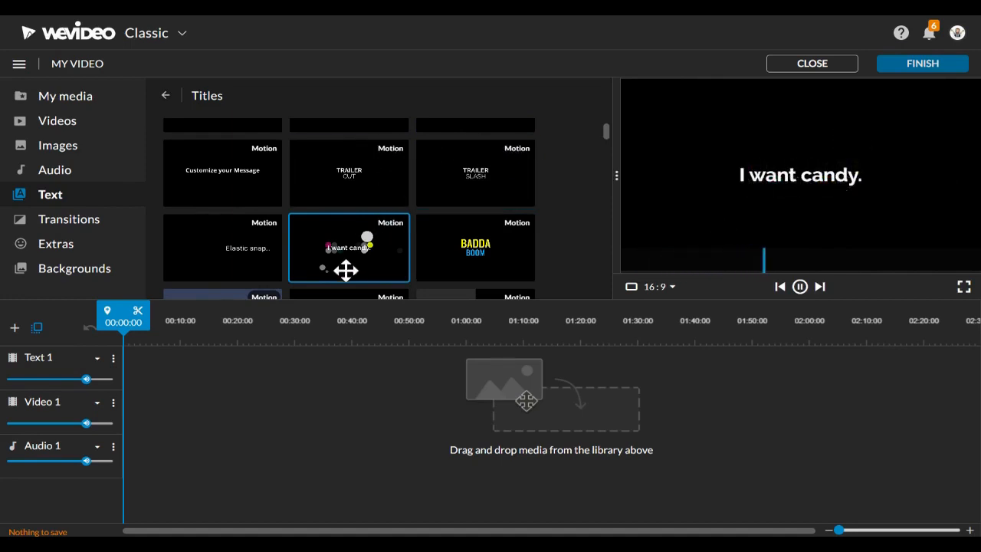
scroll(341, 257, down, 1)
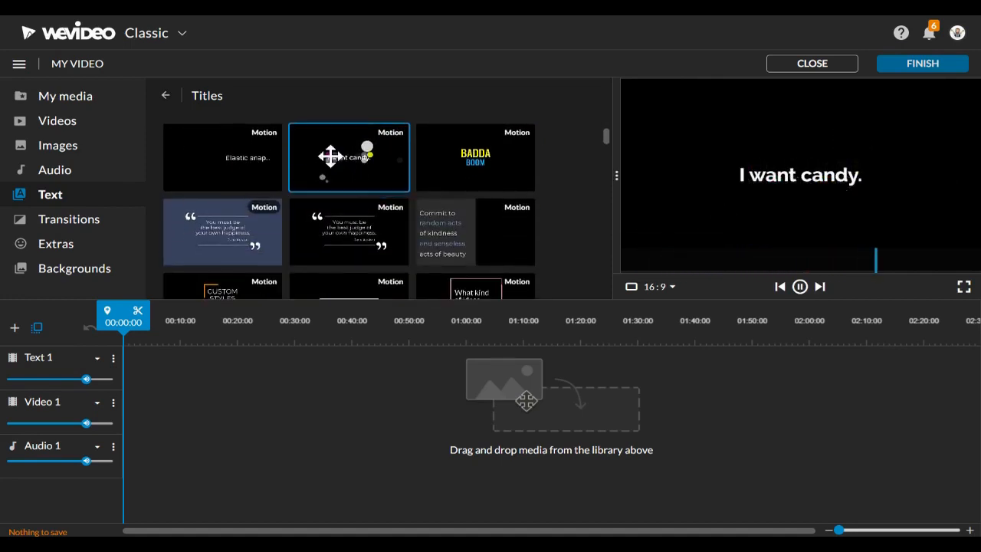
drag(348, 177, 125, 374)
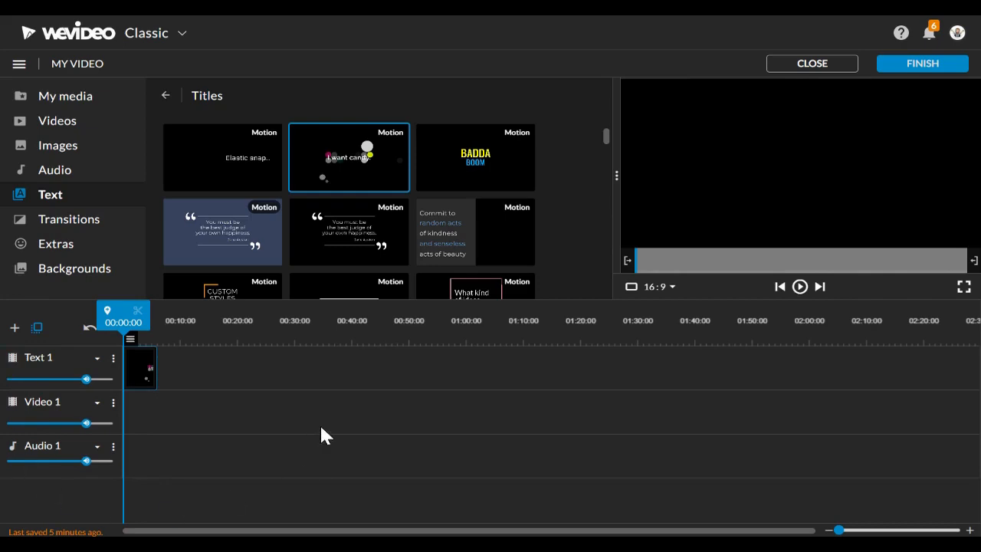
Try rotating the title clip clockwise in the clip editor, discard the changes, and return the playhead to 00:00:00.
double_click(144, 368)
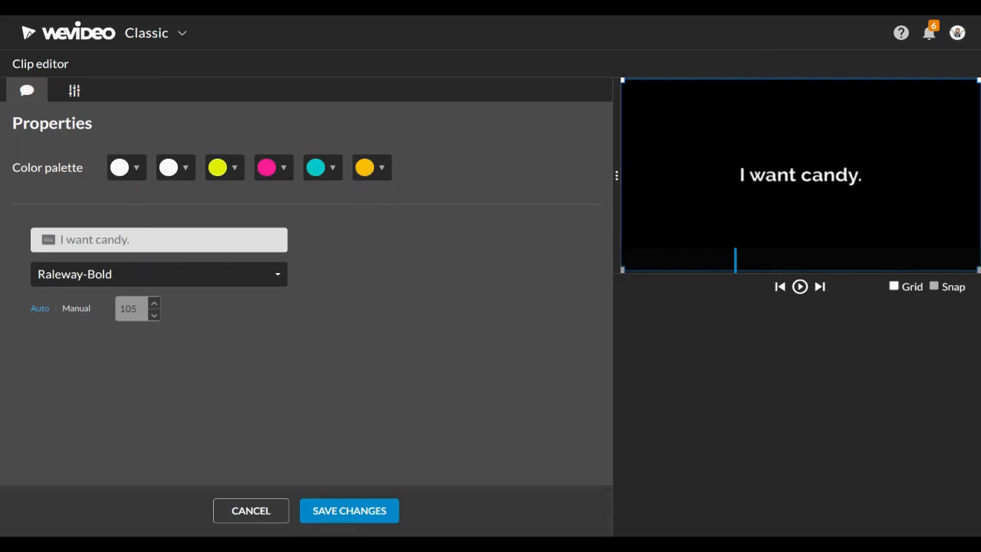
click(72, 93)
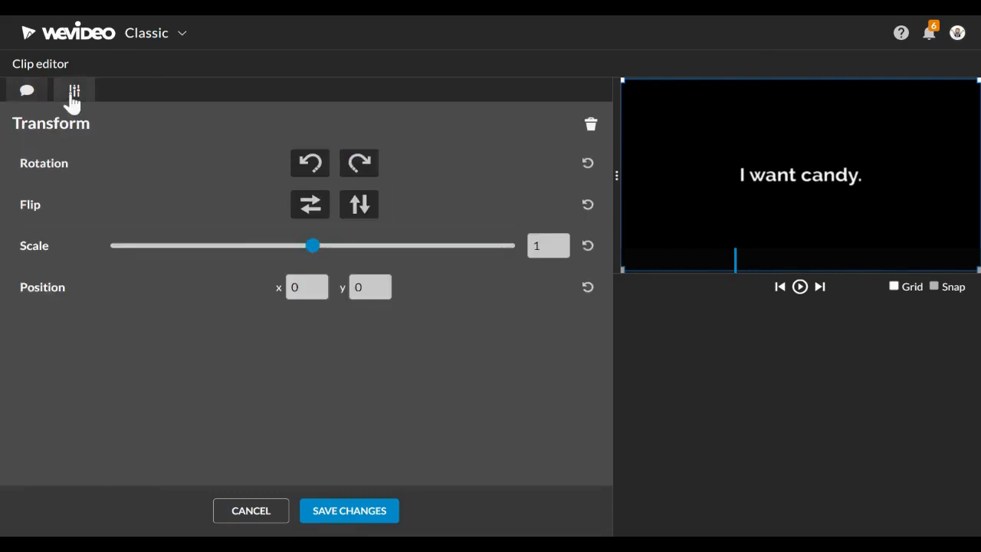
click(359, 162)
click(359, 163)
click(360, 162)
click(359, 163)
click(258, 516)
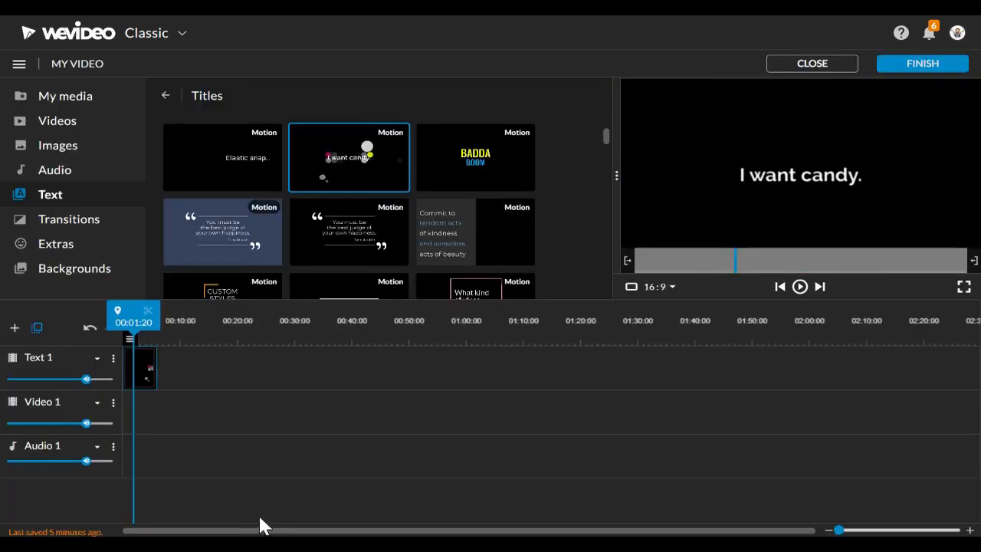
drag(137, 323, 109, 325)
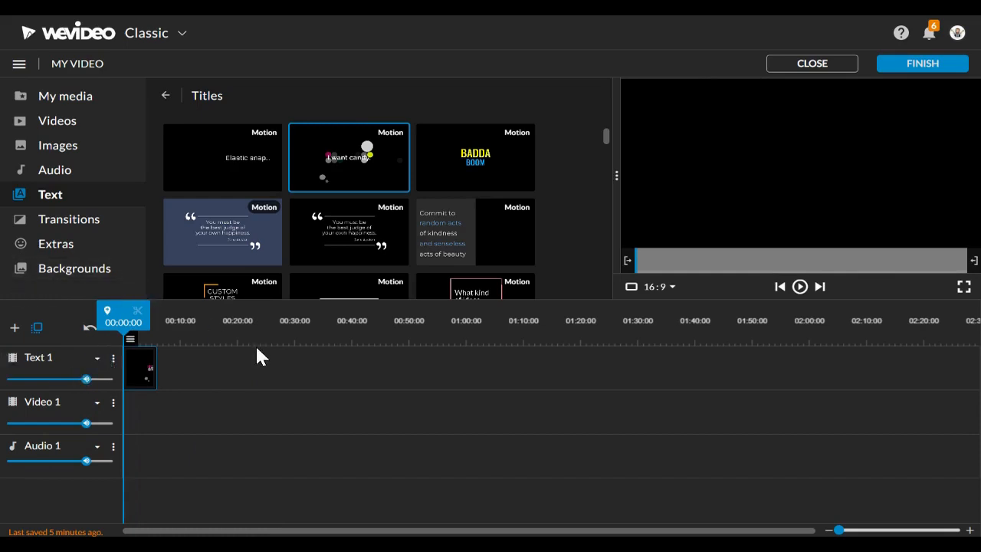
Browse the animated backgrounds, previewing the green blocks, the orange-and-blue globe and the purple pixel designs.
click(89, 277)
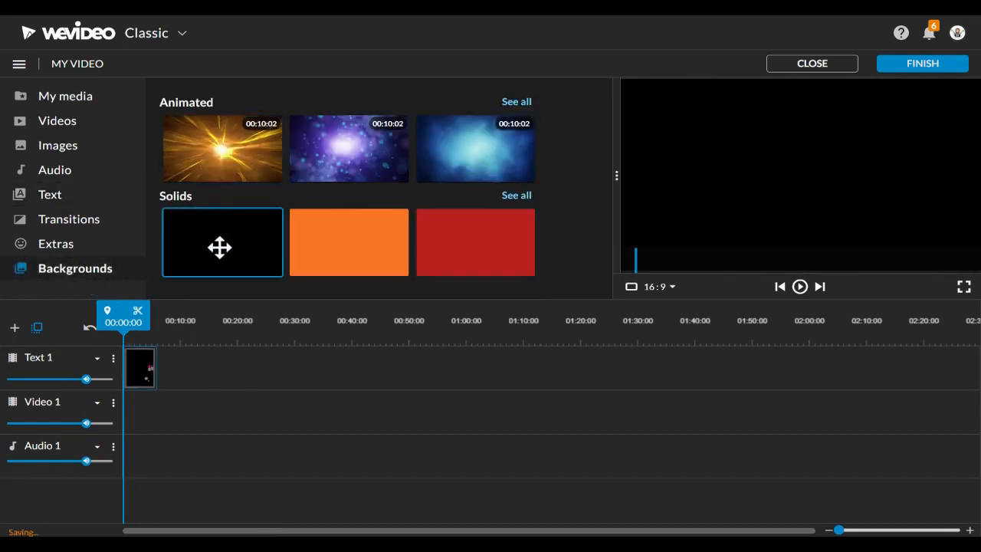
click(514, 102)
scroll(453, 246, down, 5)
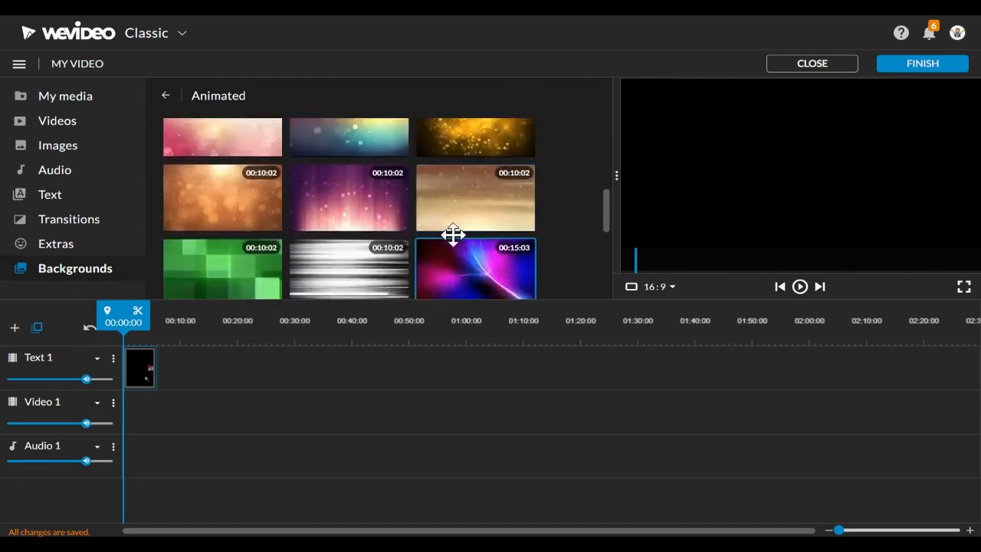
scroll(453, 235, down, 1)
click(215, 204)
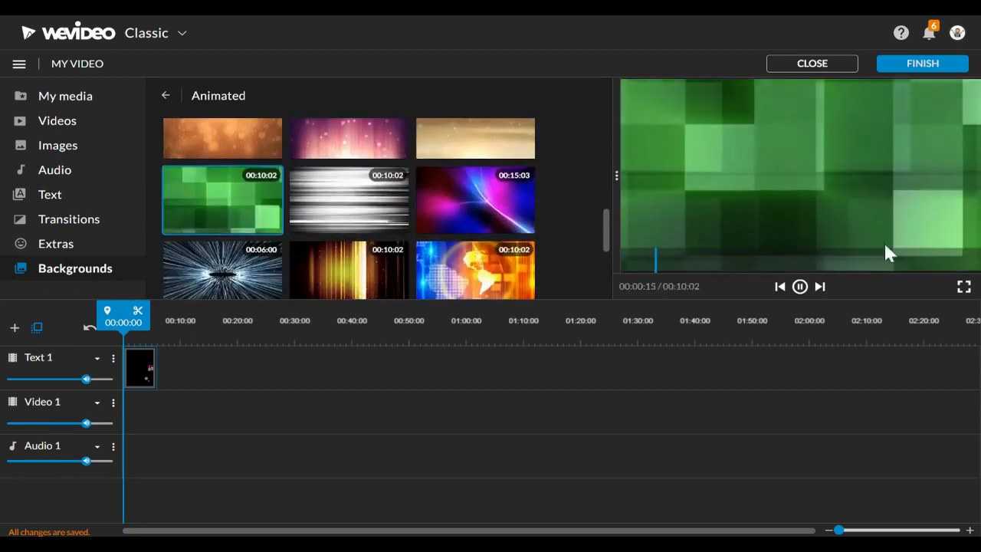
scroll(571, 245, down, 1)
click(471, 198)
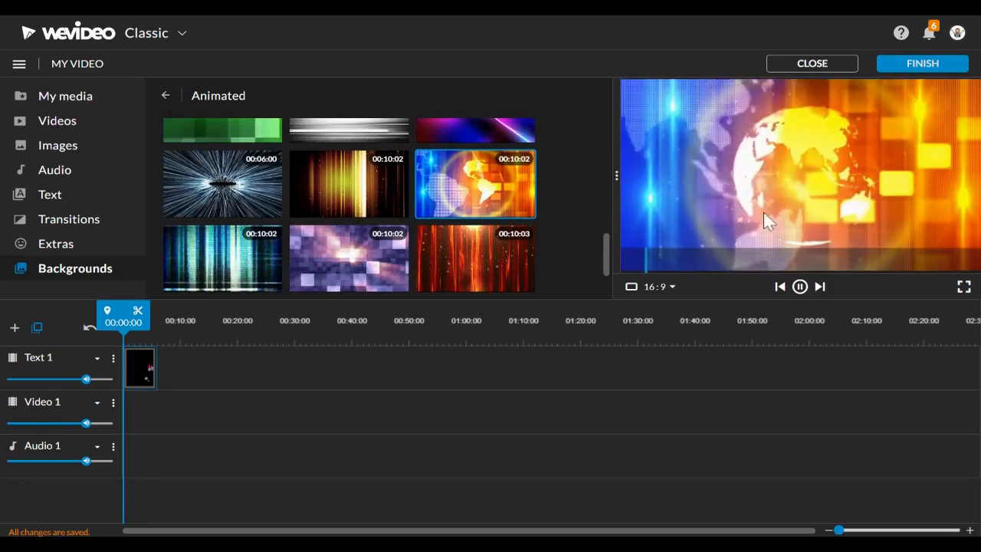
scroll(416, 199, down, 2)
click(337, 197)
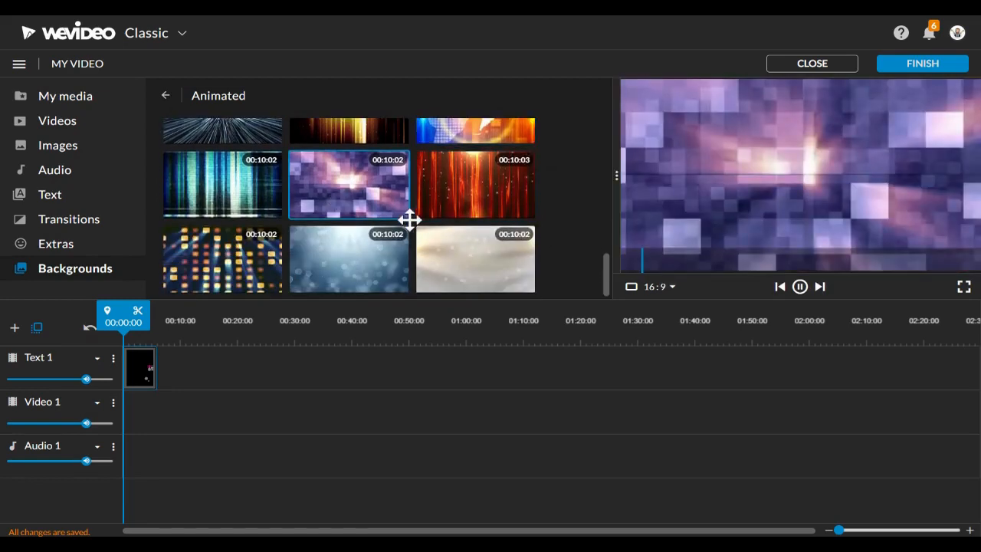
scroll(431, 217, down, 3)
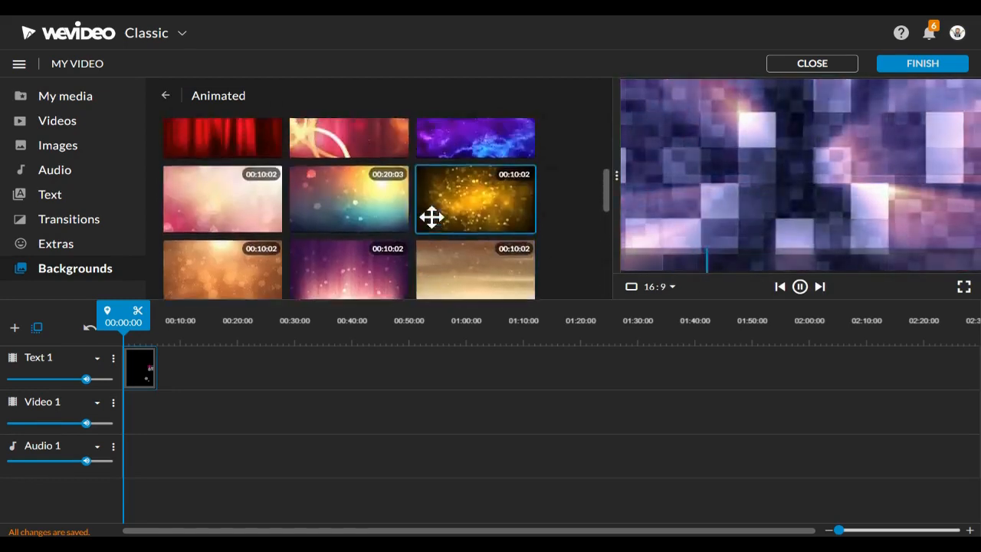
scroll(432, 216, up, 3)
Place the animated blue-sky clouds background at the start of the Video 1 track and play it with the title.
click(455, 234)
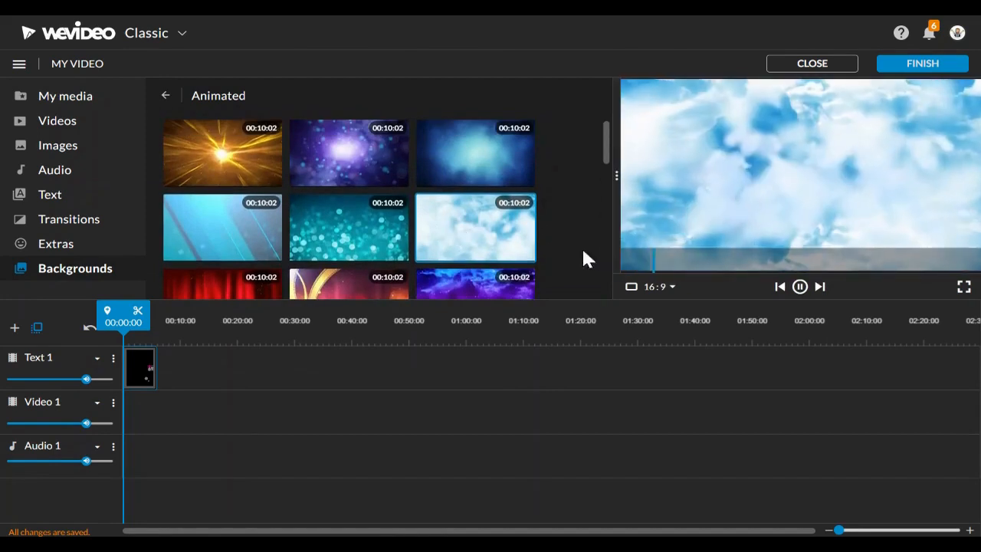
drag(464, 228, 128, 400)
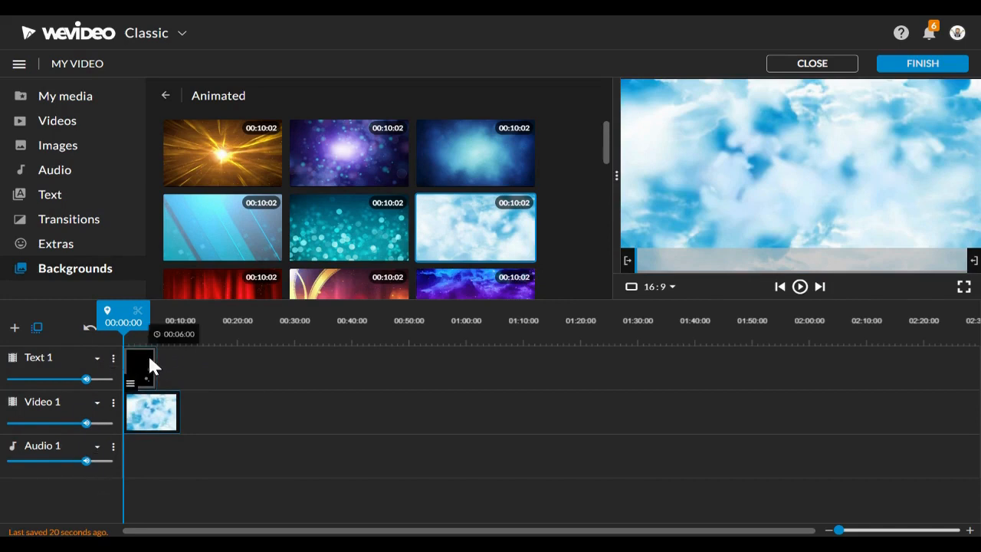
key(space)
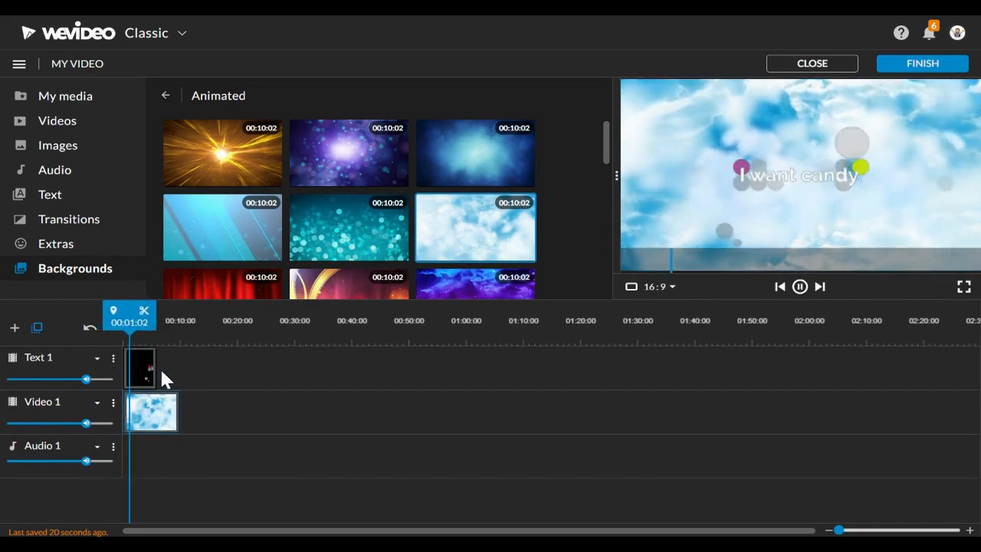
key(space)
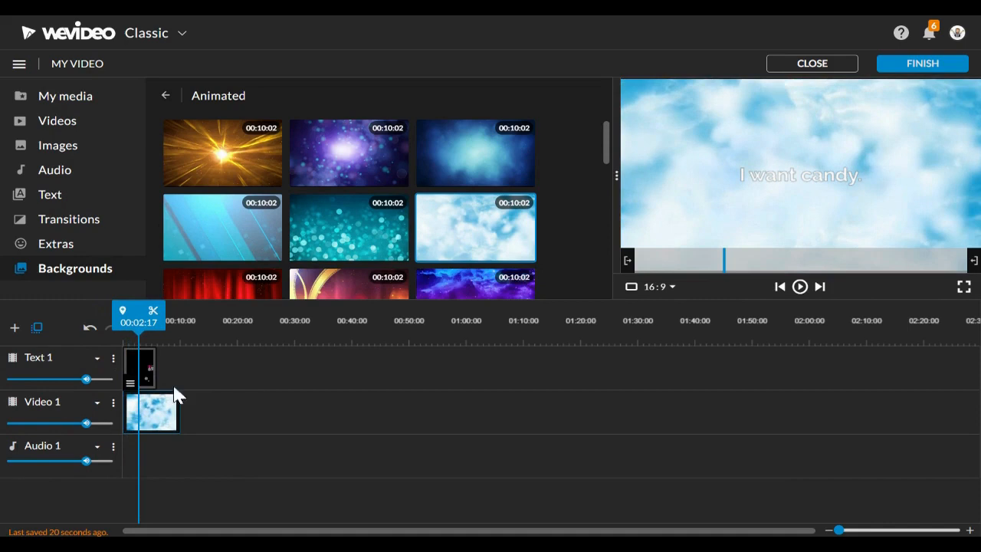
Swap the track order, putting the clouds background on Text 1 and the title on Video 1, and play the result.
drag(163, 418, 232, 374)
drag(153, 378, 138, 414)
drag(223, 369, 152, 369)
key(space)
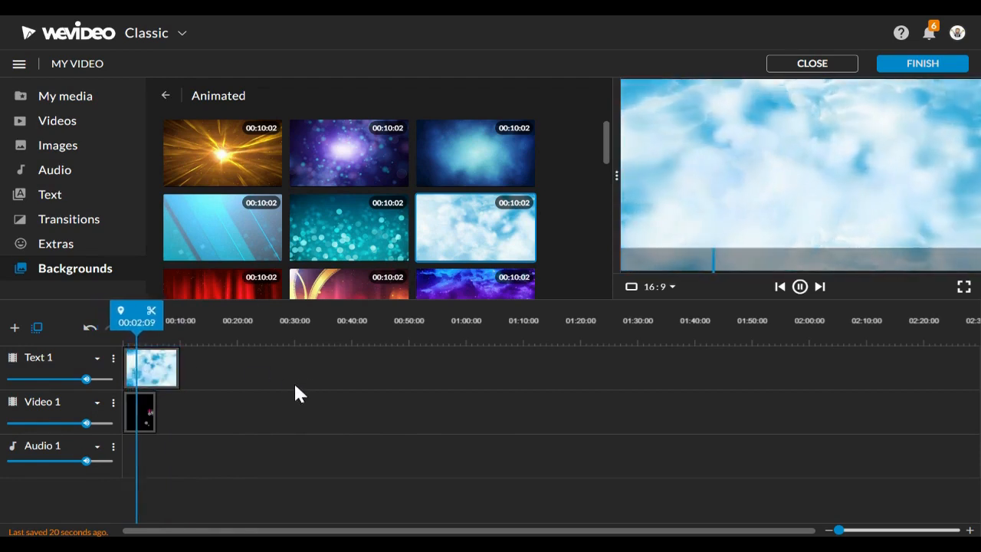
key(space)
Move the title back to Text 1 and the clouds background back to Video 1, and play the result.
drag(131, 410, 174, 421)
drag(239, 372, 148, 389)
key(space)
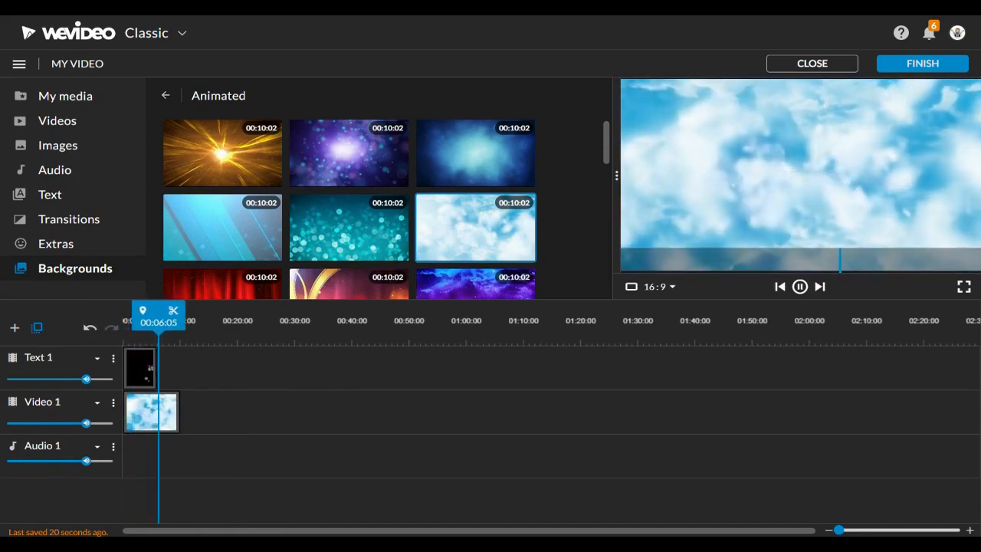
key(space)
Trim the end of the clouds background to 00:06:00 to match the title, and play both clips from the start.
click(175, 406)
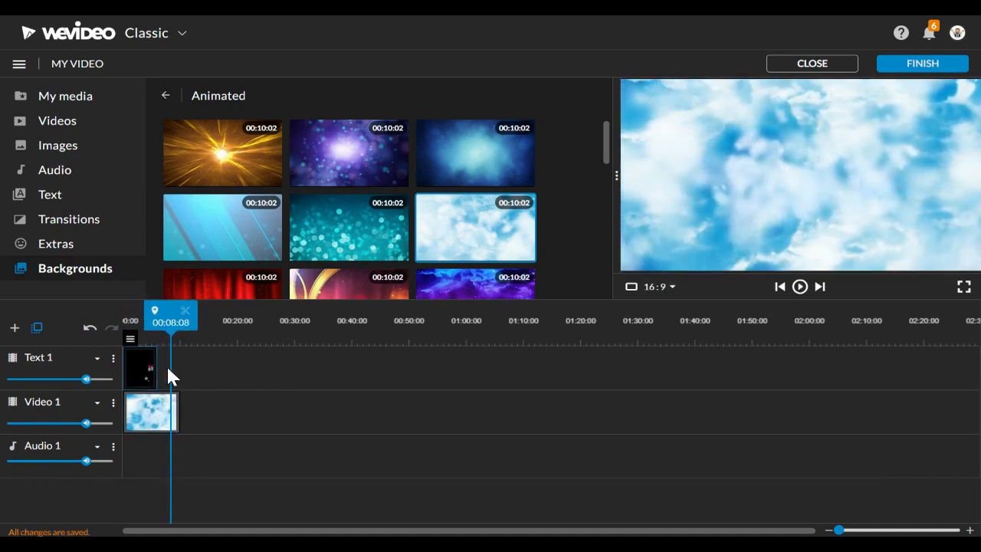
click(146, 375)
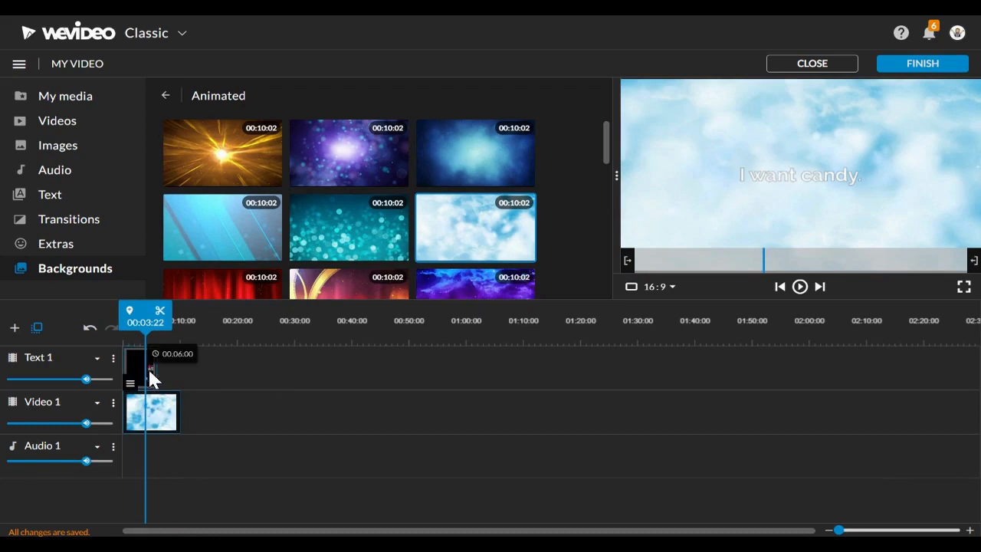
drag(177, 413, 157, 414)
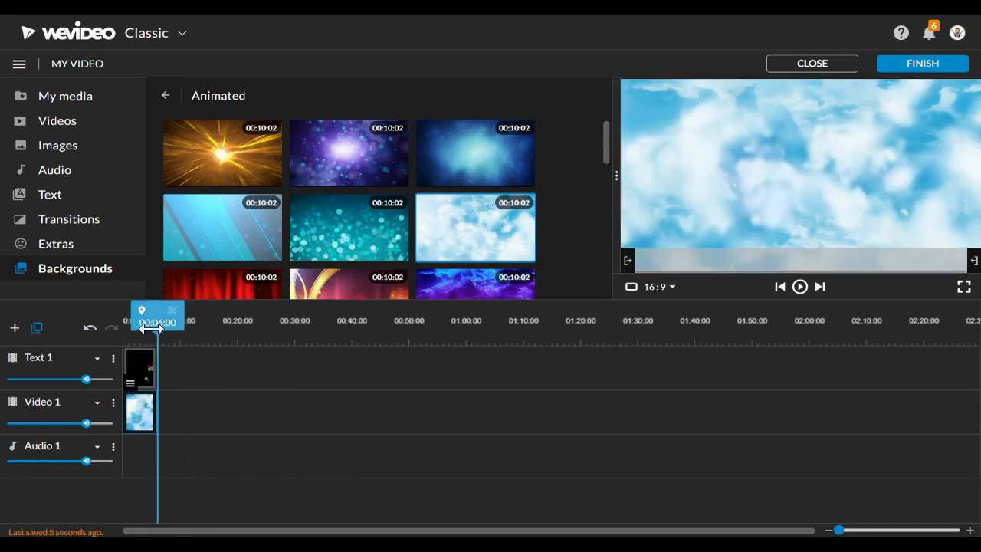
drag(151, 327, 127, 335)
key(space)
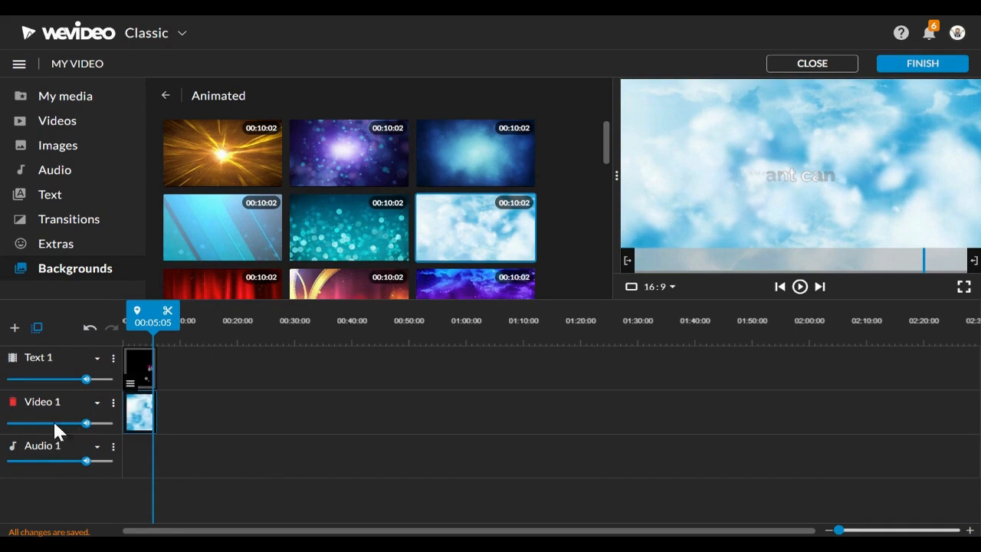
Add the underwater fish-school stock video from Animals directly after the clouds background on the Video 1 track.
click(74, 123)
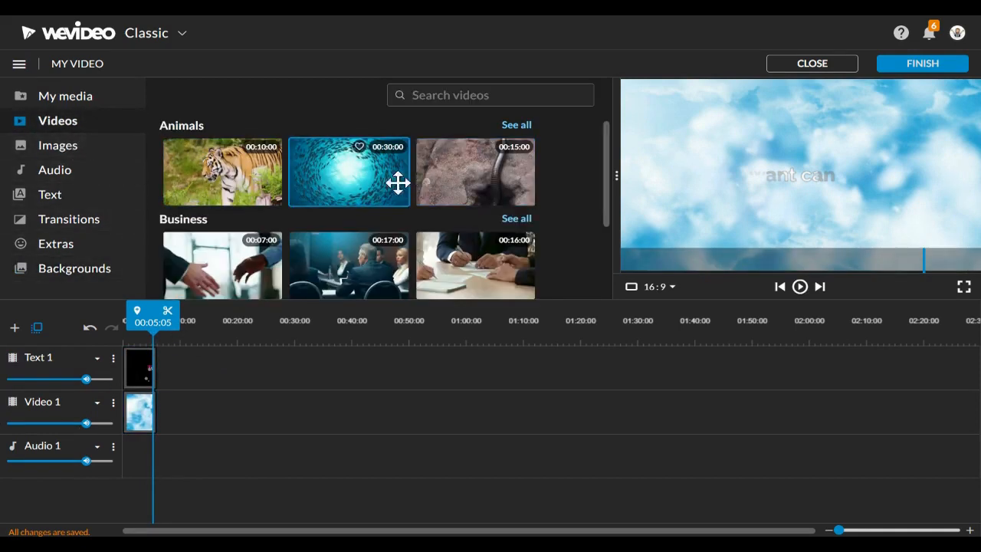
drag(253, 173, 234, 150)
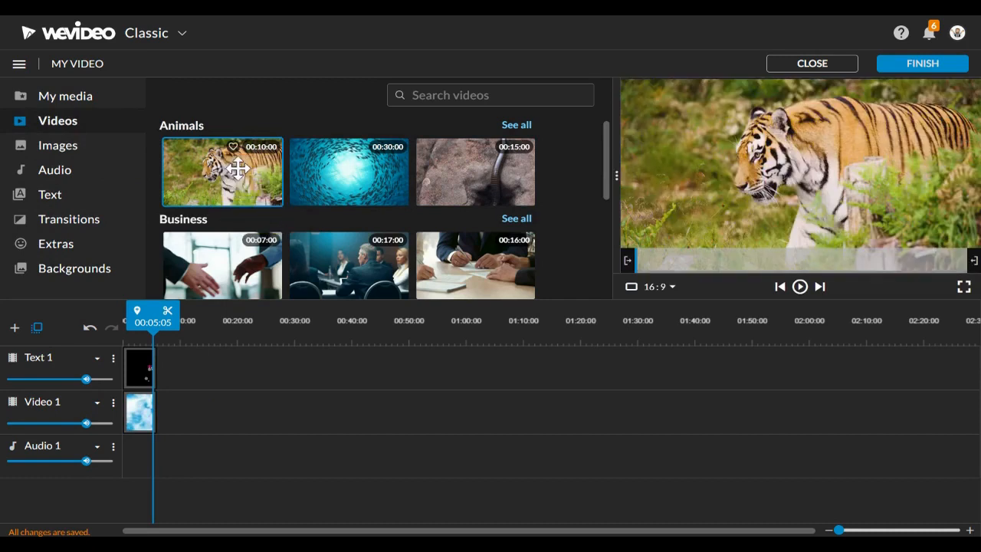
drag(350, 181, 173, 416)
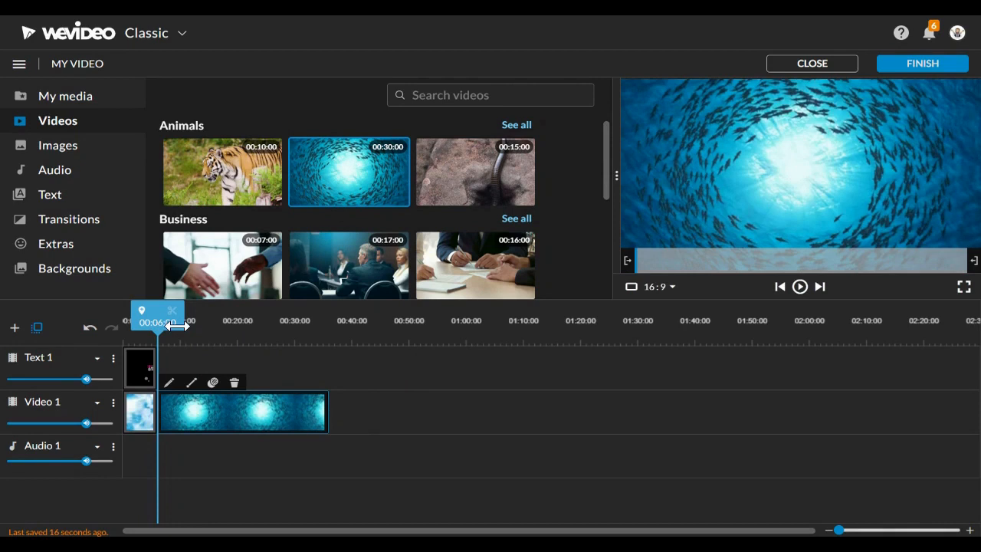
Trim the end of the fish-school clip to exactly 00:21:00 on the timeline.
drag(325, 418, 241, 412)
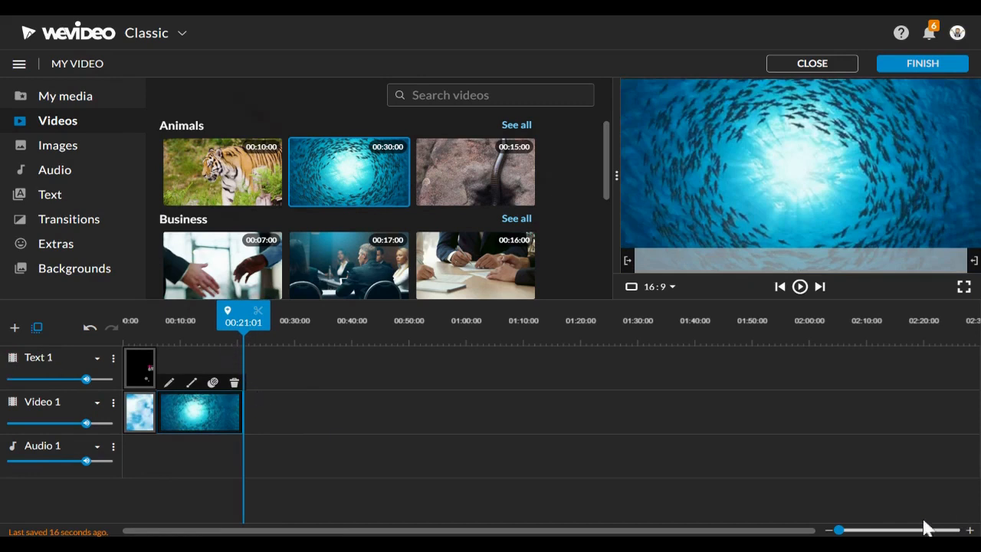
drag(839, 528, 859, 529)
drag(550, 413, 545, 414)
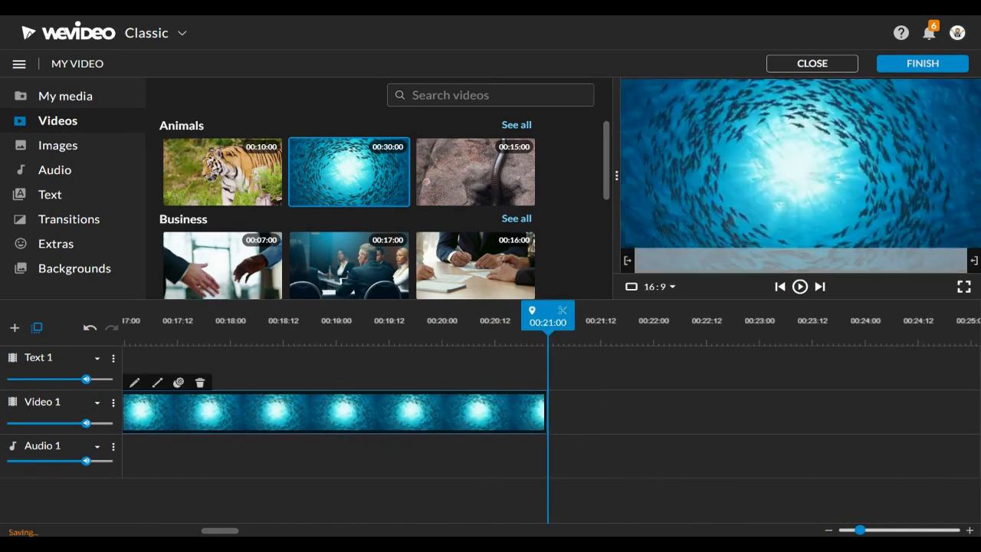
Add the honey-jar video from Food and Beverage directly after the fish-school clip and trim its end to 00:36:00.
drag(858, 528, 836, 529)
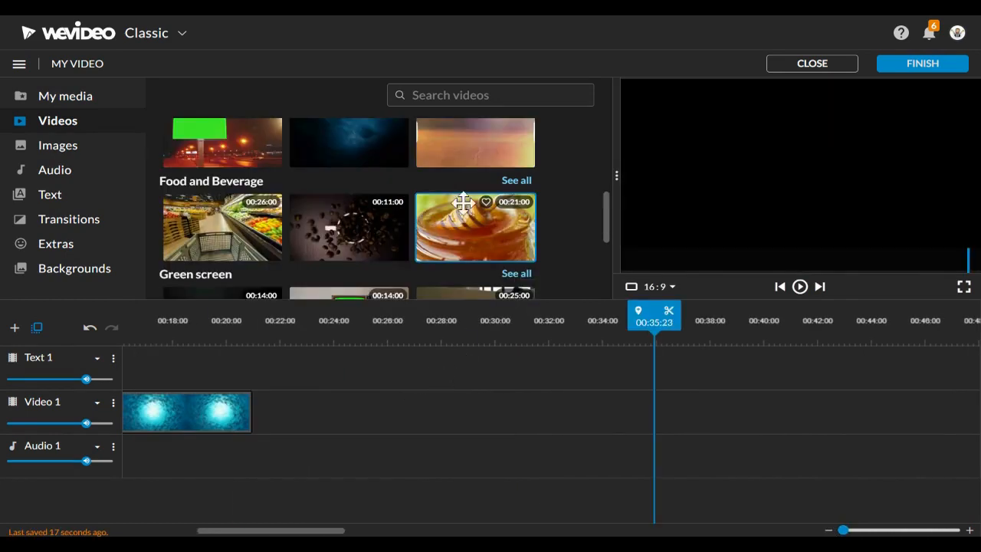
drag(503, 219, 272, 420)
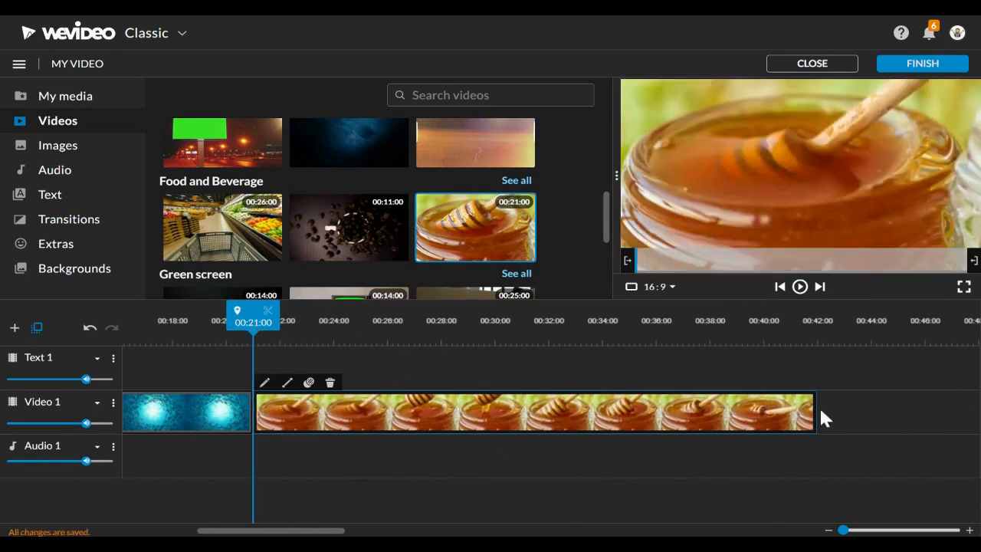
drag(812, 412, 710, 419)
drag(692, 419, 654, 421)
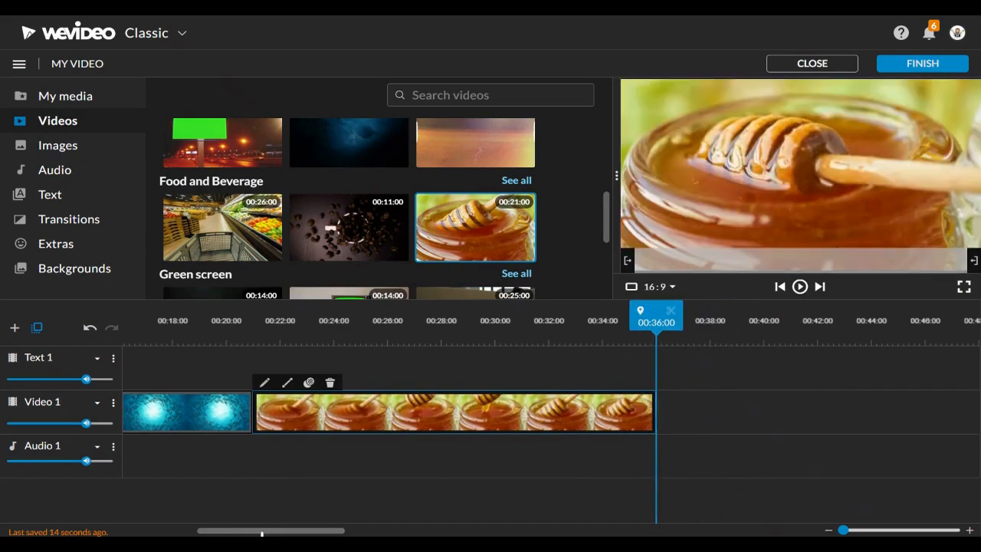
drag(241, 531, 76, 489)
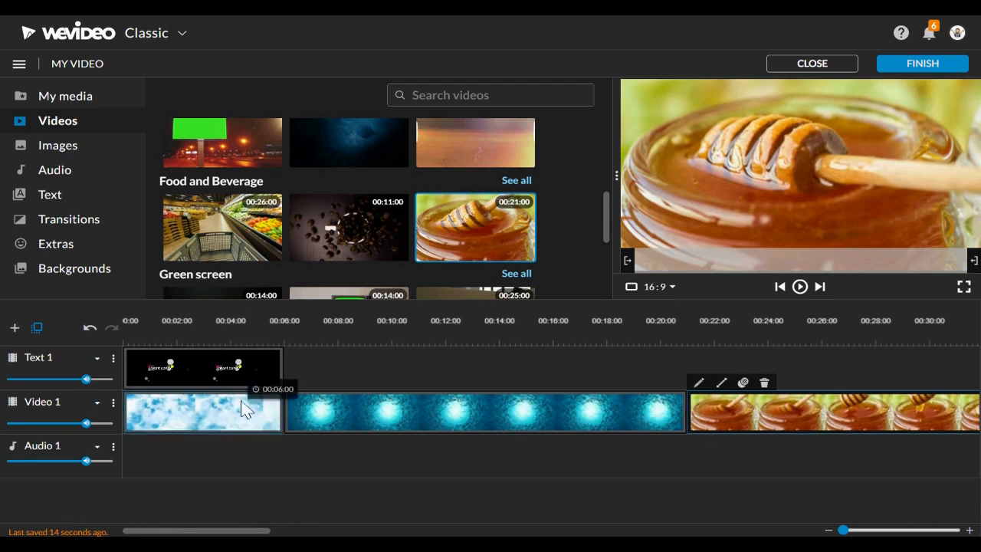
Preview the Cross fade, Burn, Puzzle Right and Curtains transitions.
drag(174, 532, 237, 532)
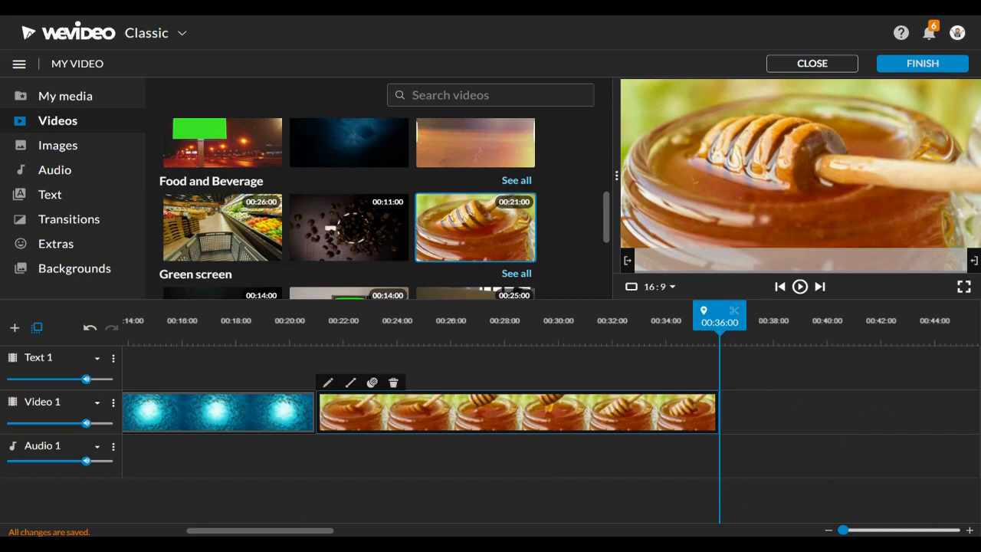
click(299, 411)
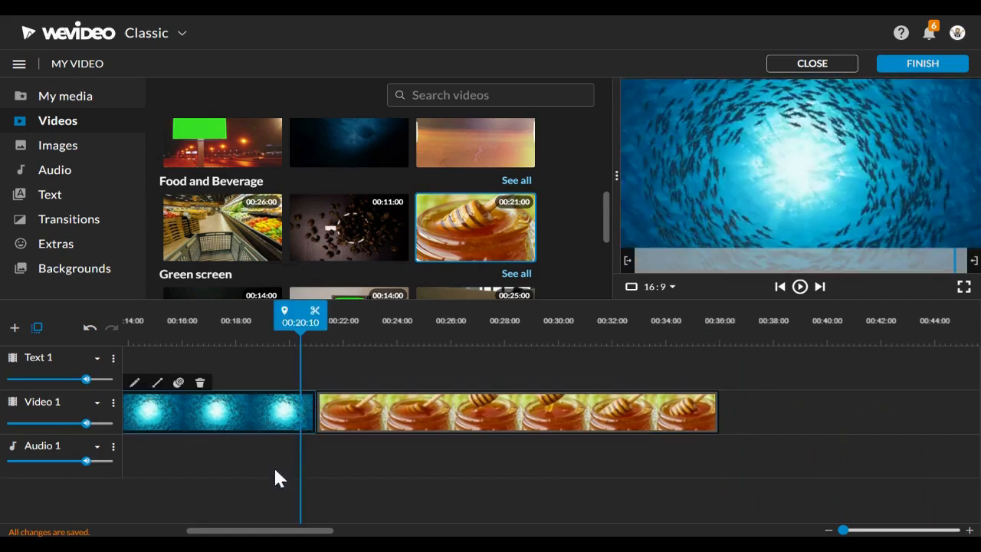
click(437, 356)
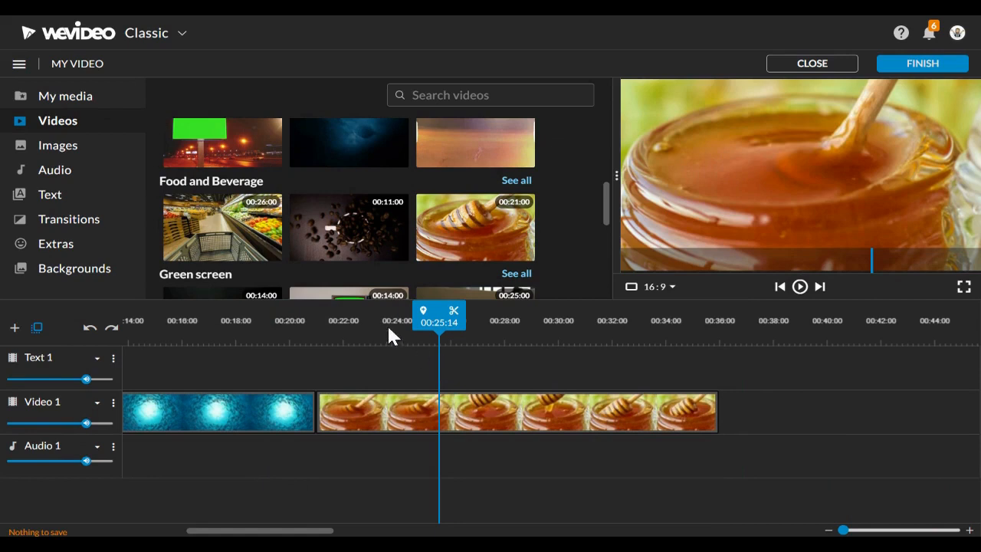
click(73, 222)
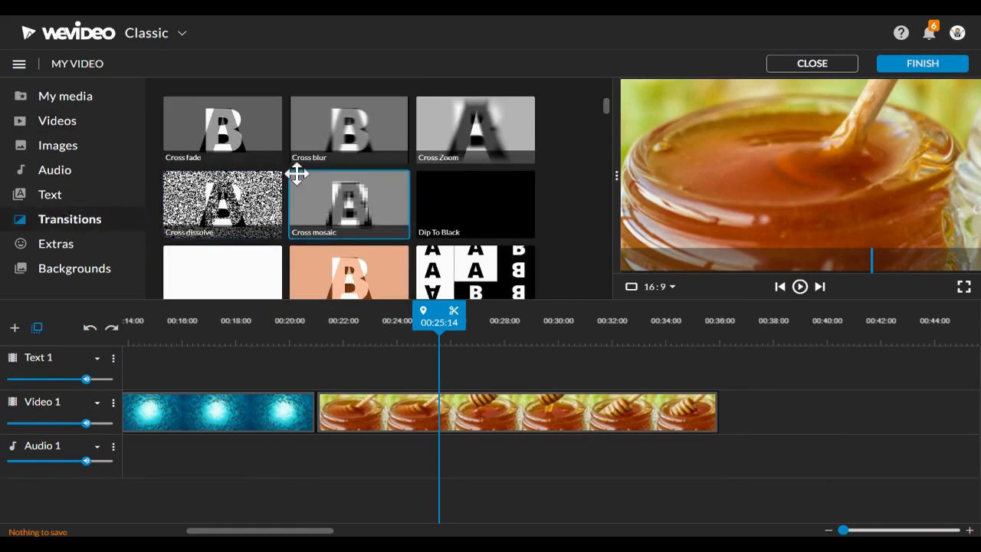
click(254, 131)
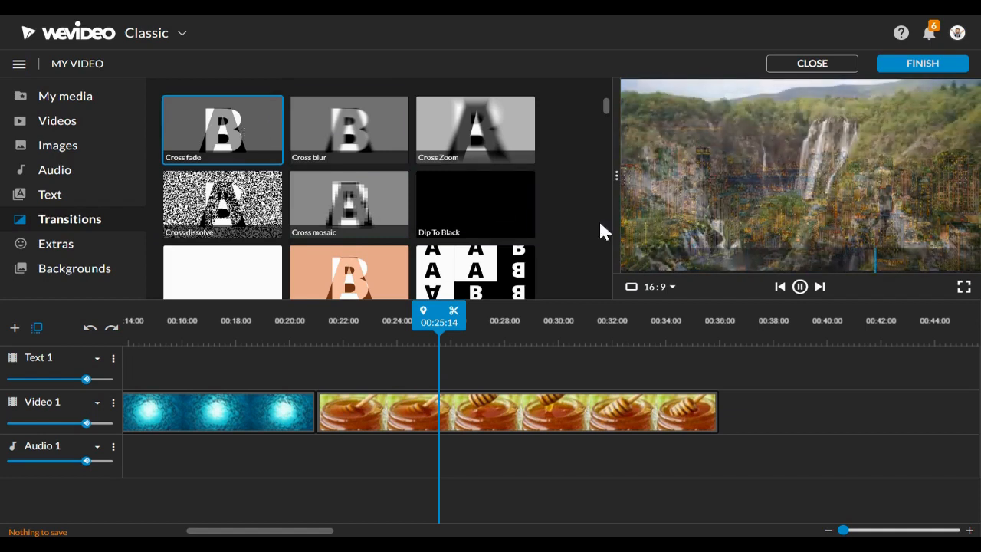
scroll(367, 230, down, 1)
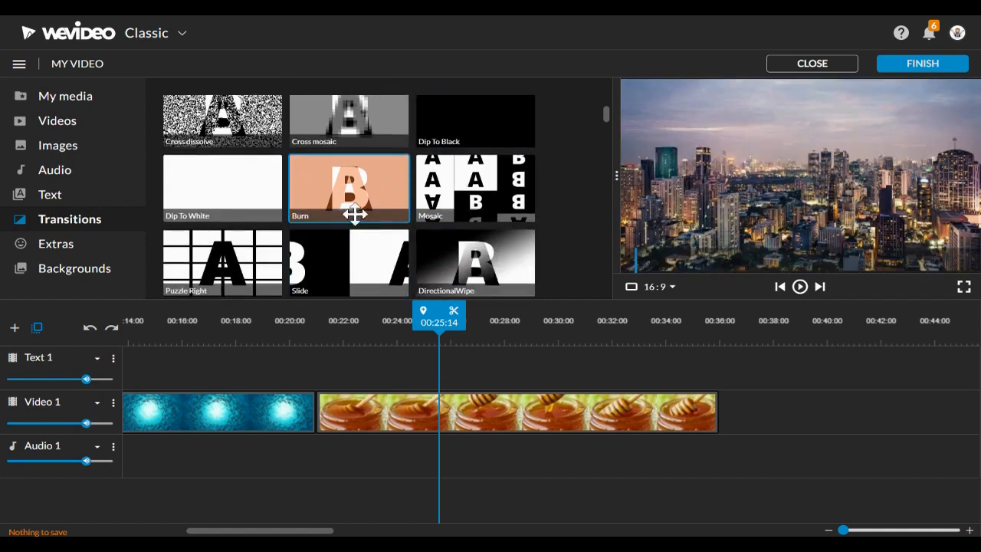
click(357, 221)
scroll(375, 204, down, 2)
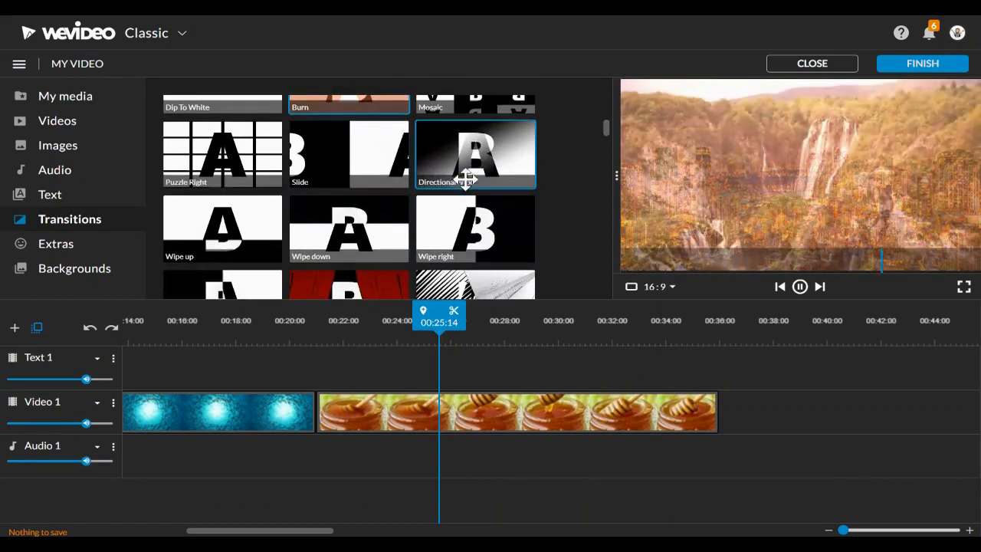
click(252, 164)
scroll(381, 200, down, 1)
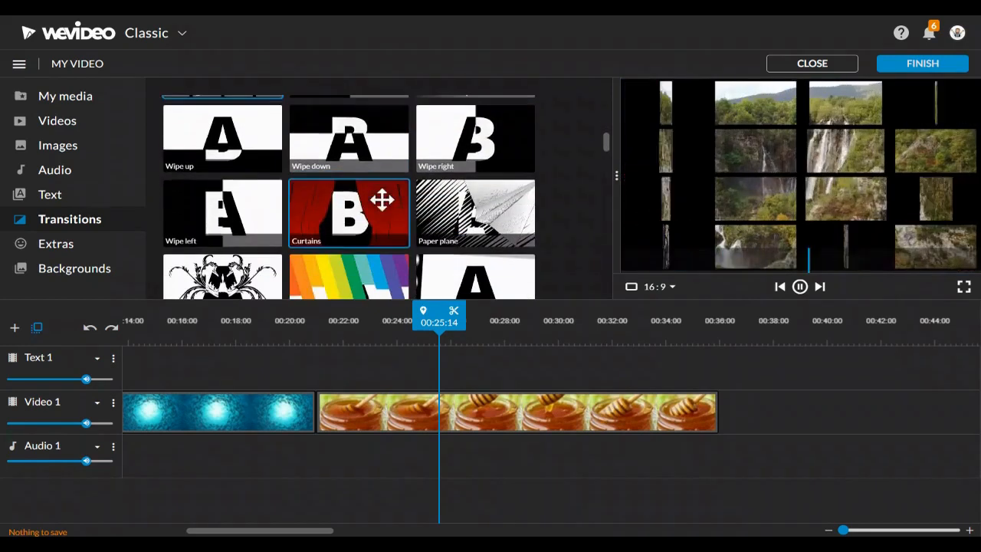
click(381, 199)
Preview the Rainbow, 3d-tile horizontal and Cross Hatch transitions, and browse the rest of the transition library.
scroll(382, 200, down, 1)
click(376, 197)
scroll(374, 197, down, 1)
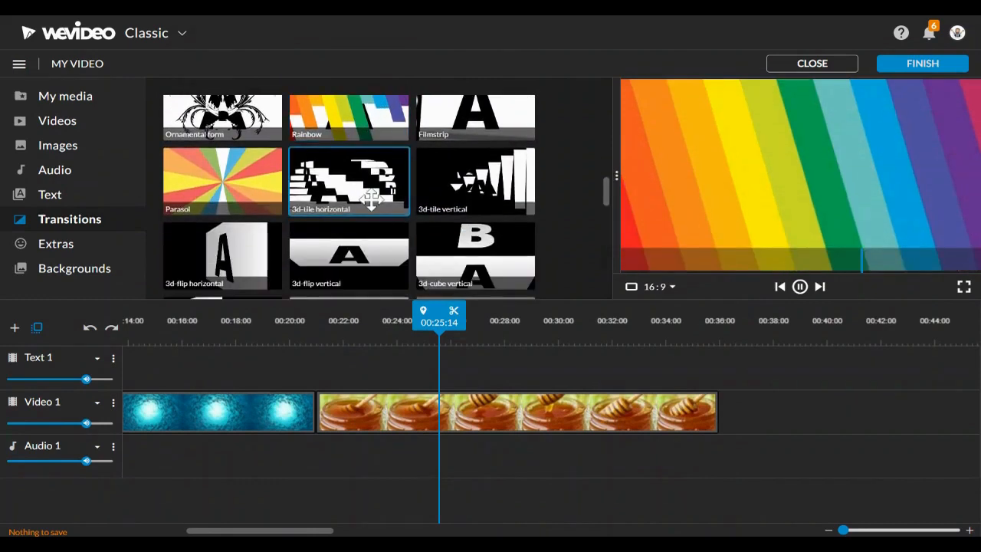
click(371, 199)
scroll(372, 197, down, 1)
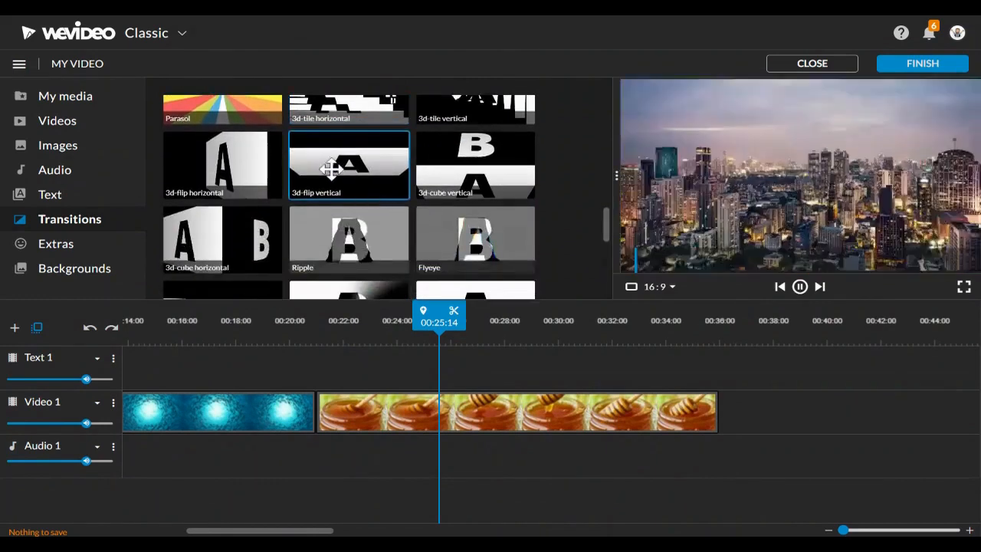
scroll(328, 170, down, 3)
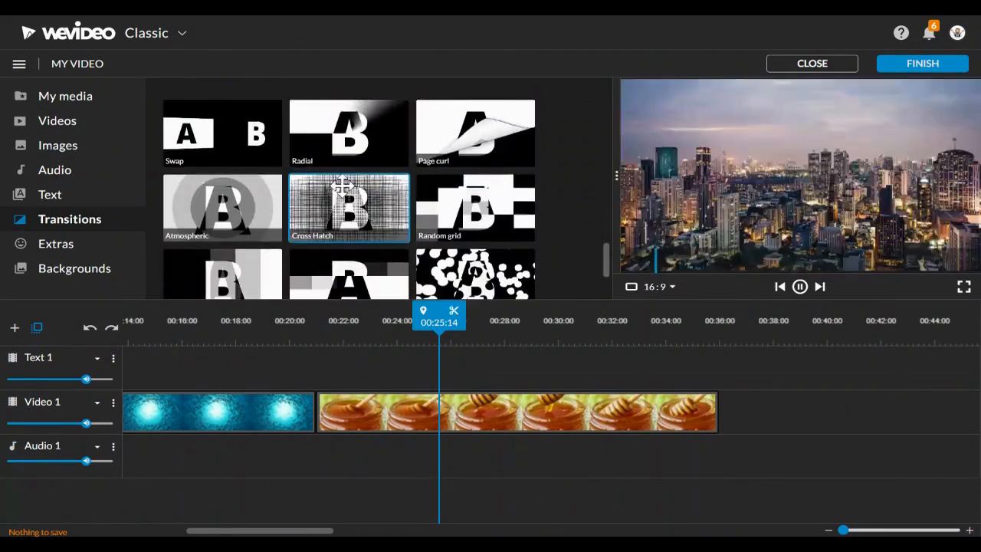
click(342, 184)
scroll(357, 193, down, 1)
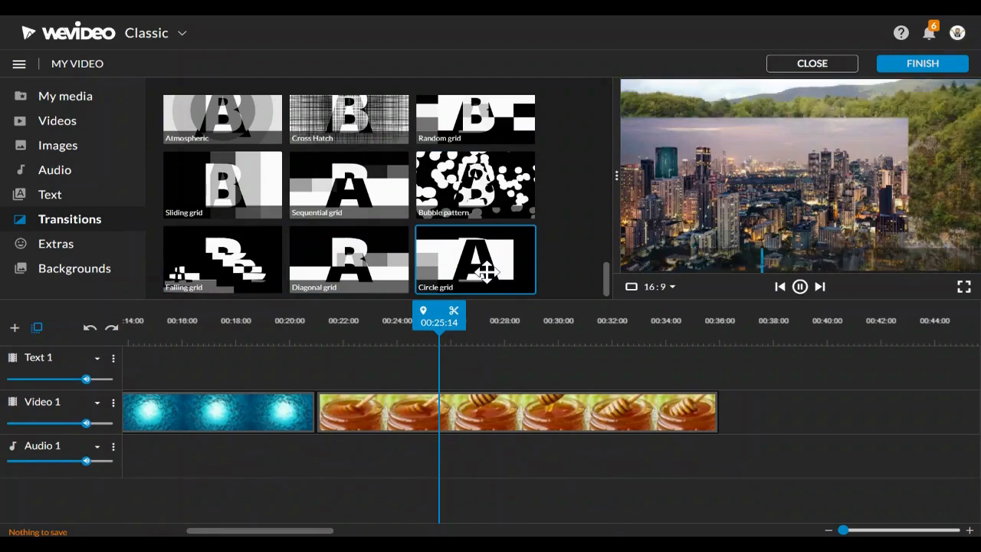
scroll(388, 243, up, 2)
scroll(388, 244, up, 3)
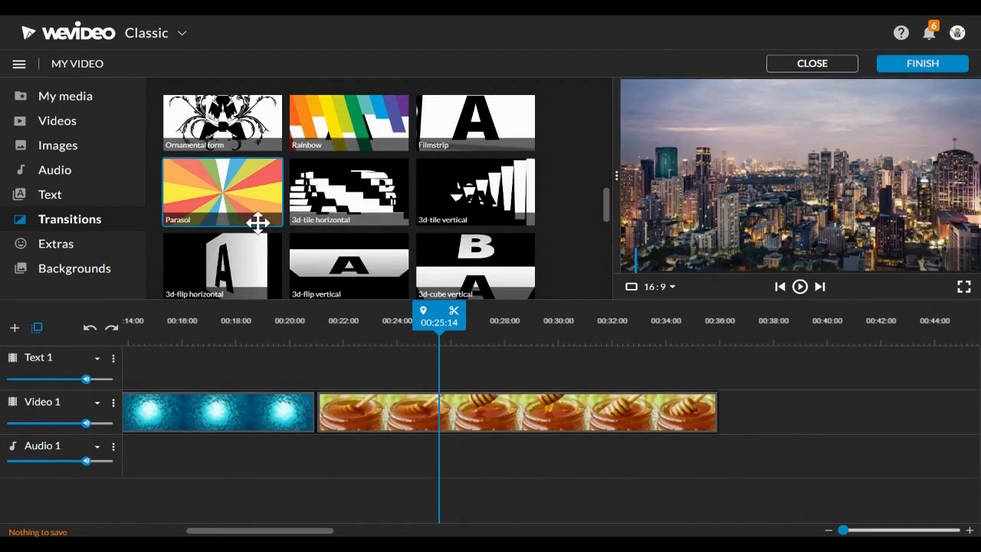
Insert the Parasol transition between the fish-school and honey-jar clips on the Video 1 track and play it back.
drag(429, 416, 537, 426)
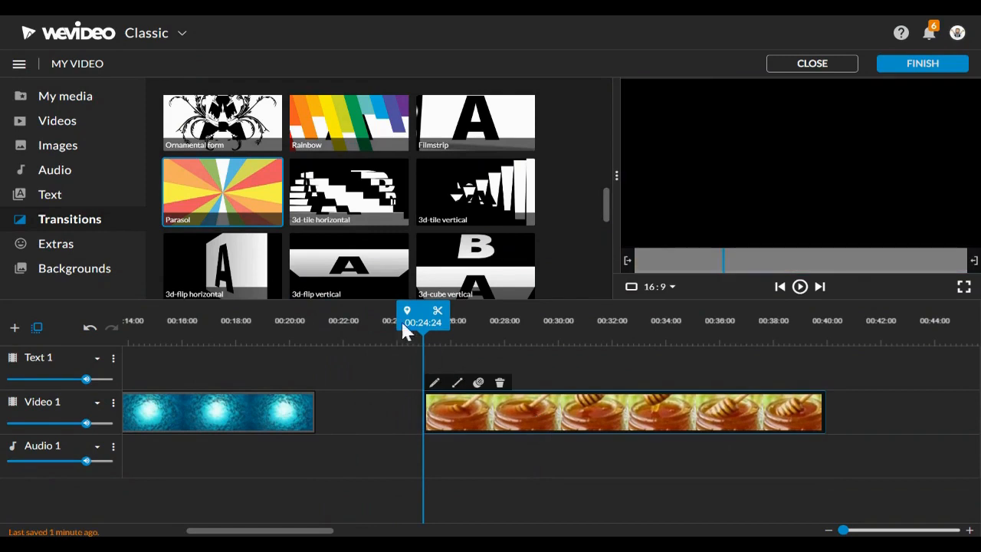
drag(244, 256, 323, 411)
drag(478, 422, 384, 411)
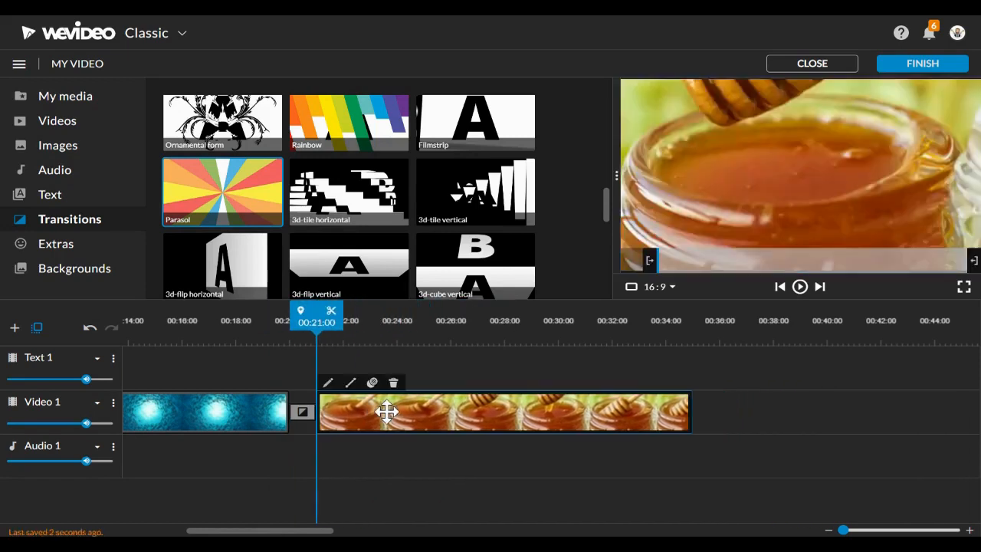
drag(316, 325, 235, 309)
key(space)
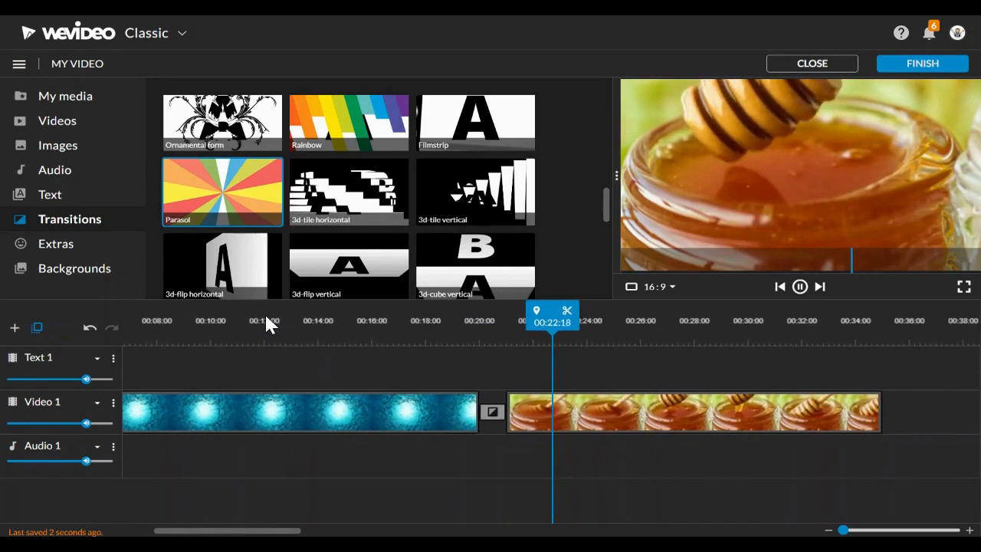
Set the Parasol transition's duration to 3 seconds and extend the honey-jar clip's end to about 00:33:00.
click(503, 419)
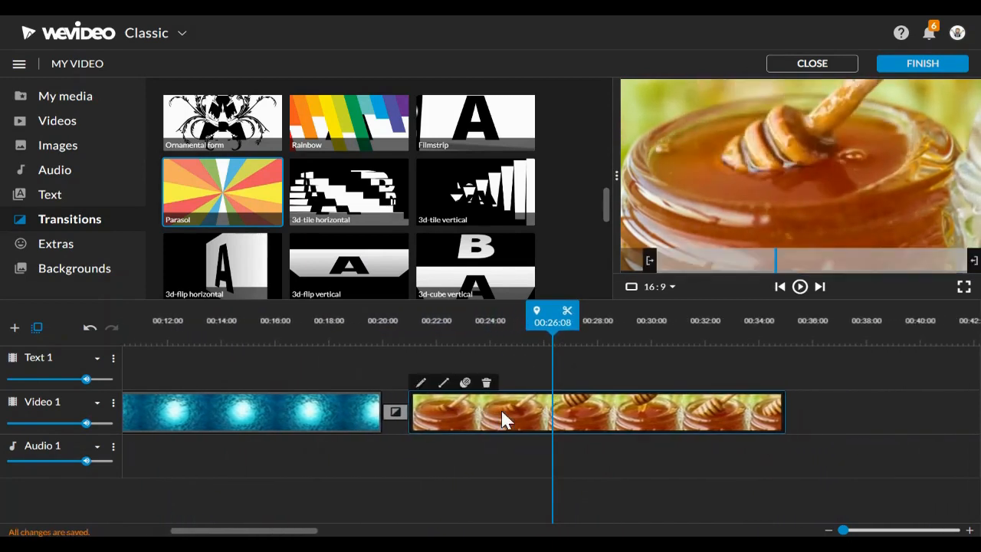
click(394, 412)
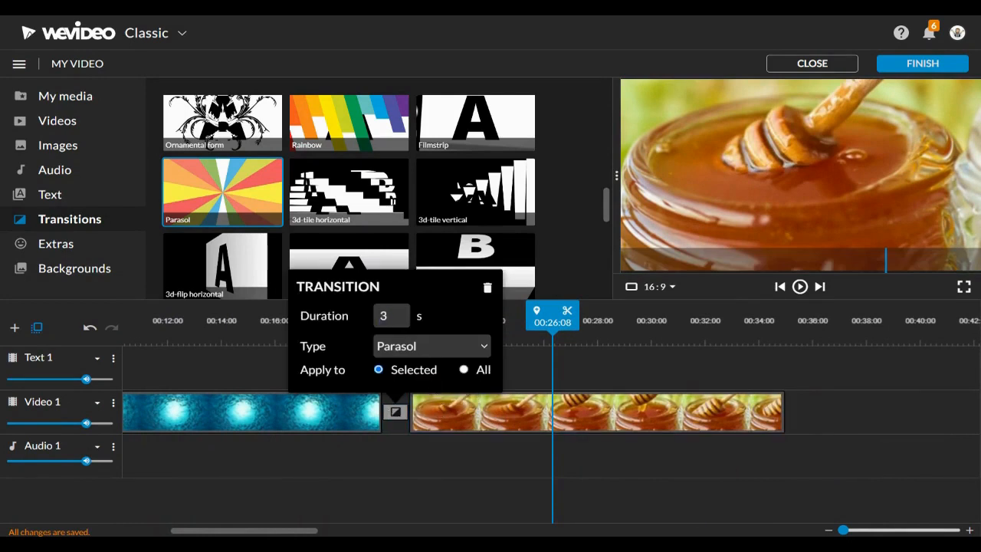
key(Return)
click(275, 321)
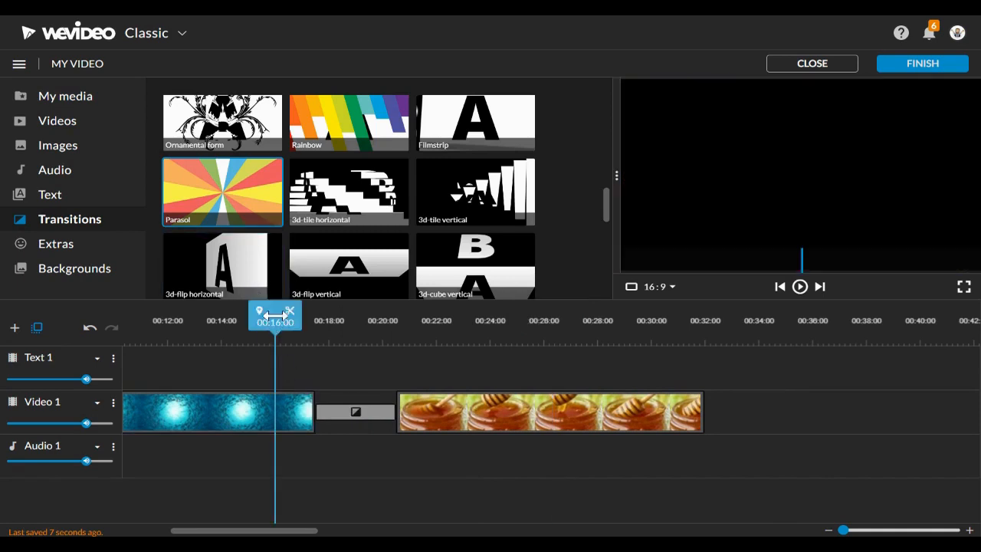
key(space)
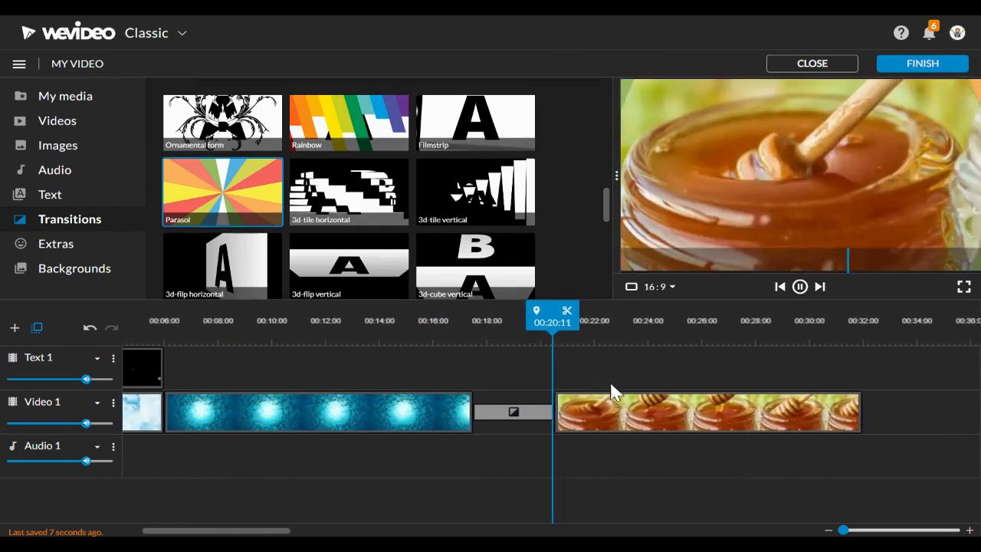
key(space)
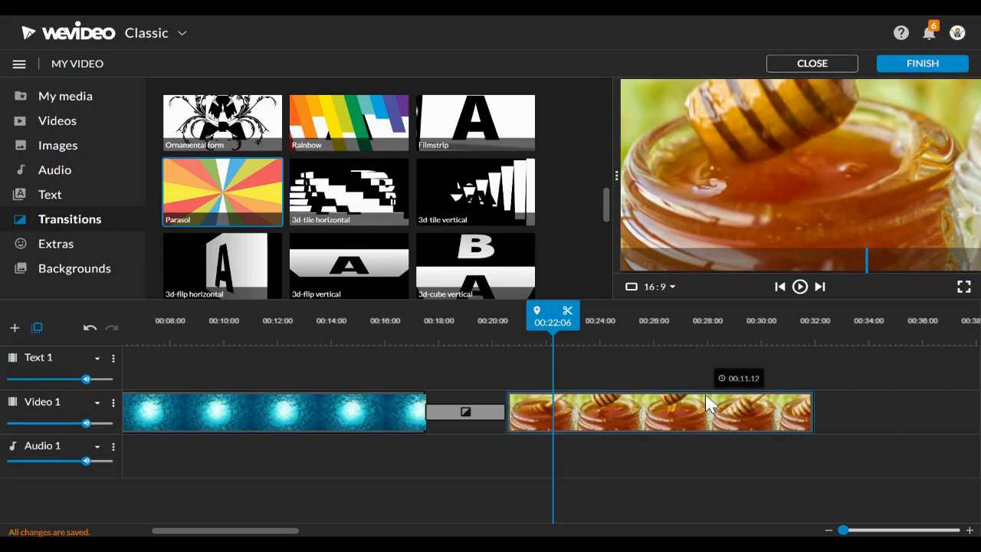
drag(809, 404, 833, 420)
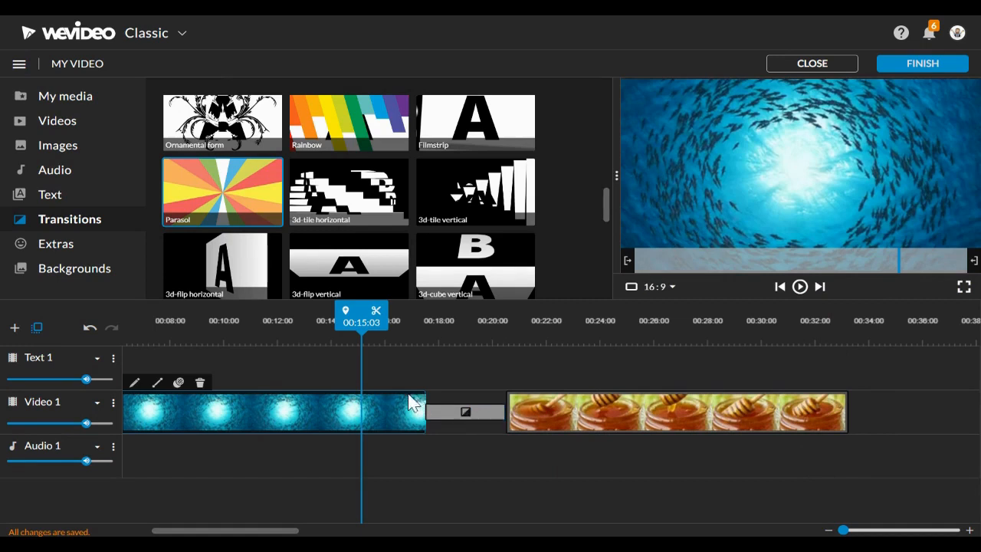
Add the POW overlay from Extras to the Text 1 track above the fish-school clip, starting at 00:07:21.
click(68, 246)
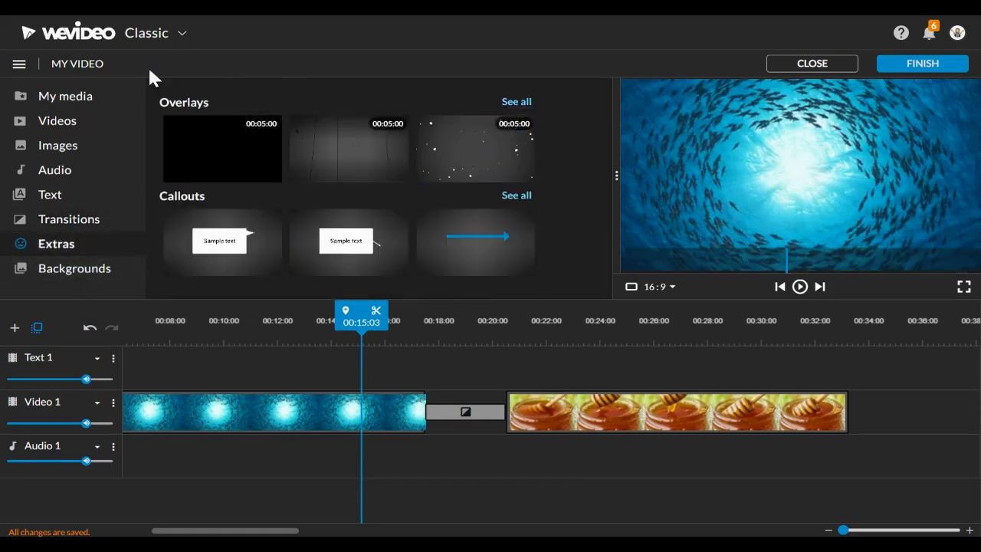
click(518, 102)
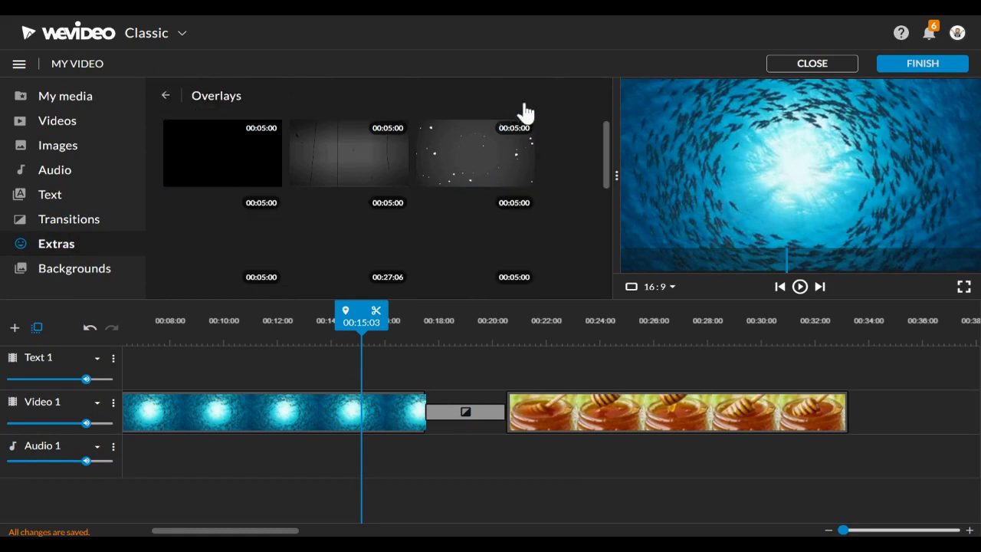
click(260, 217)
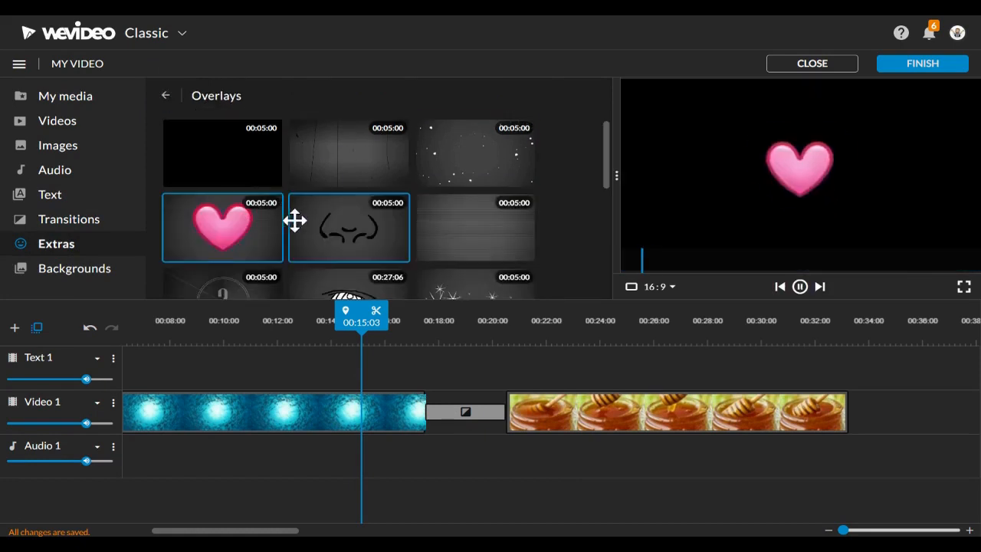
click(349, 233)
scroll(404, 230, down, 3)
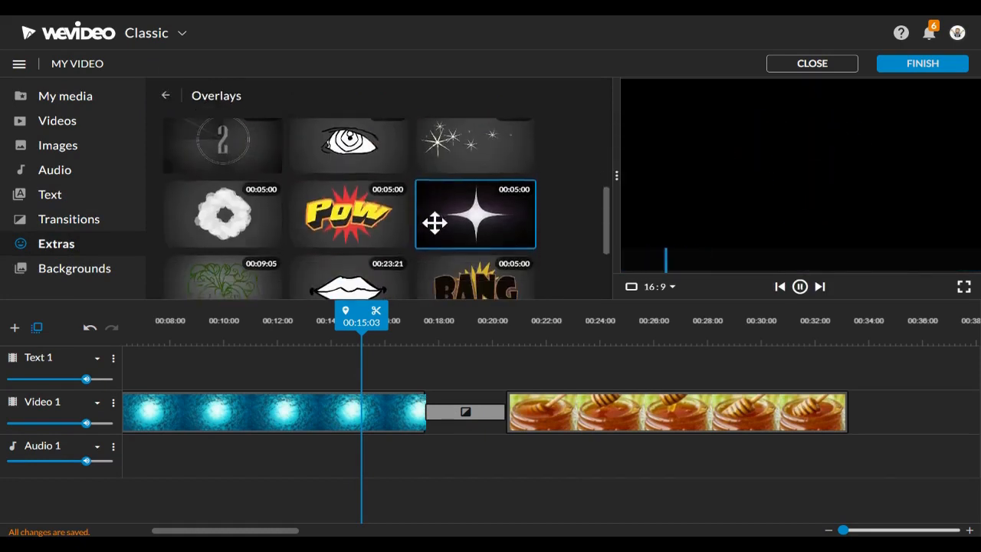
drag(367, 217, 198, 360)
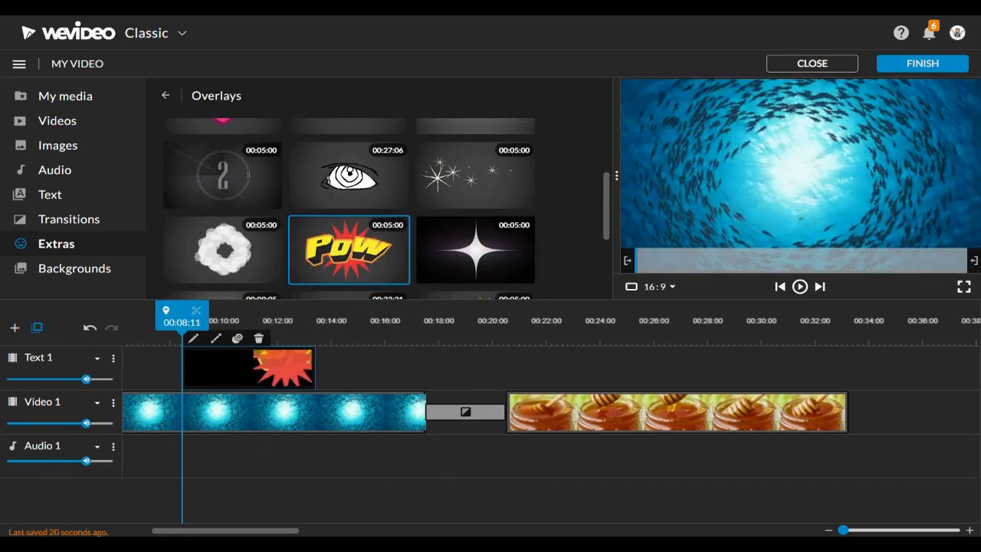
drag(276, 530, 247, 530)
mouse_move(455, 380)
mouse_down()
mouse_move(387, 376)
mouse_move(437, 378)
mouse_up()
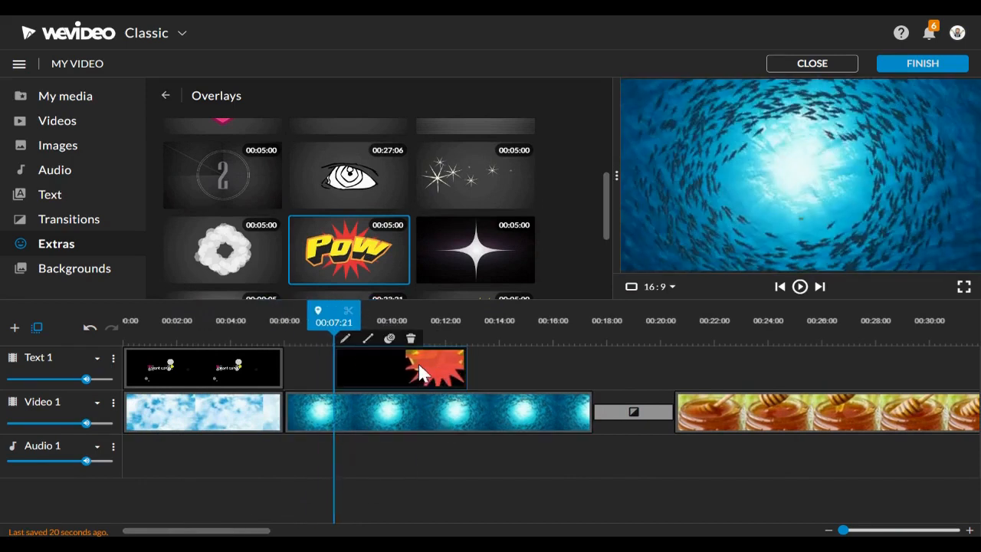
double_click(418, 370)
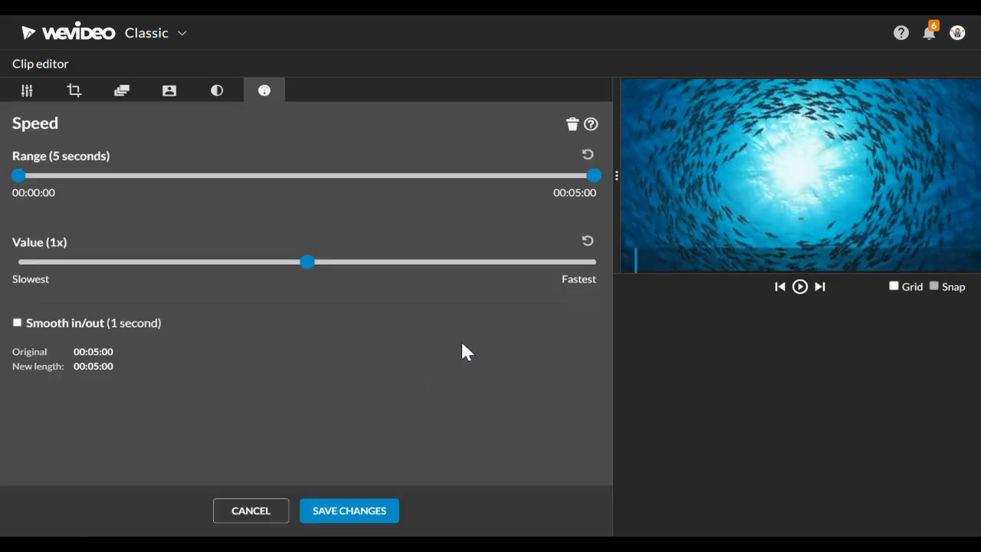
click(75, 95)
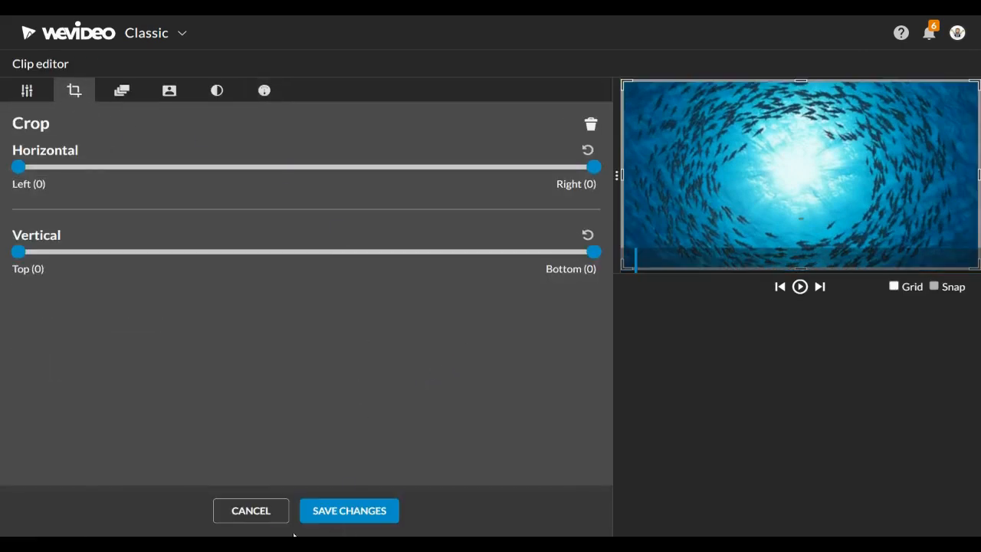
click(260, 510)
Scale the POW overlay to 0.36 with 00:09:03 in view, place it near the frame's centre, and save the changes.
drag(340, 326, 369, 325)
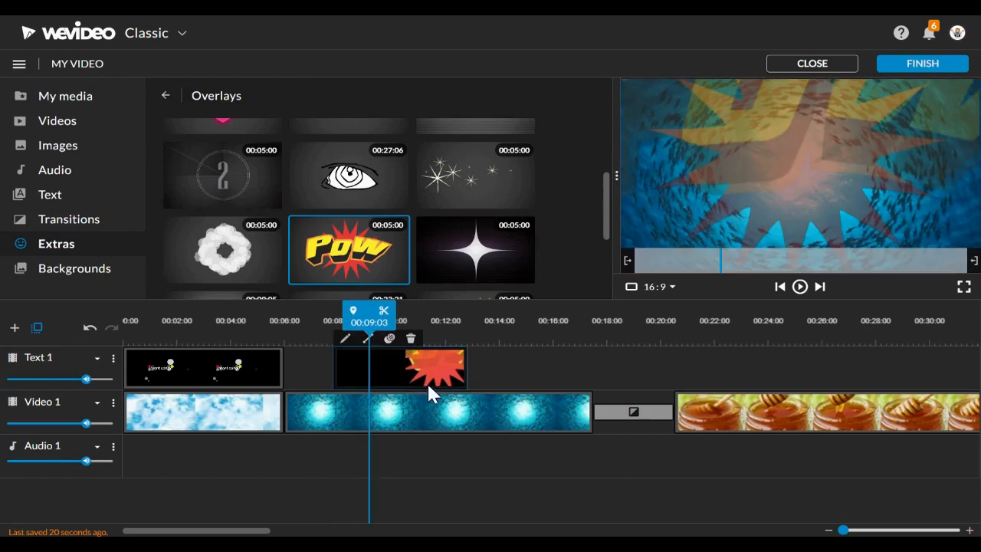
double_click(418, 376)
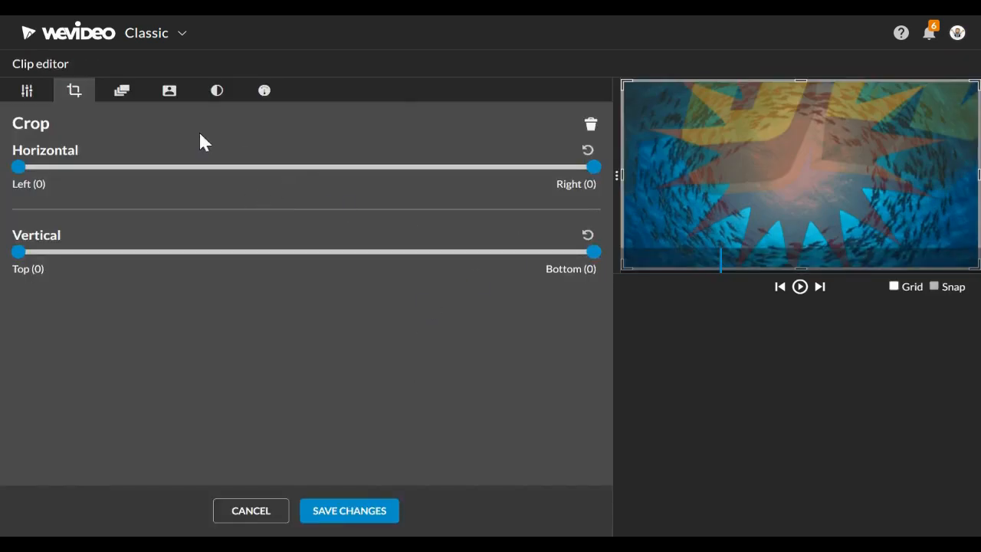
click(34, 92)
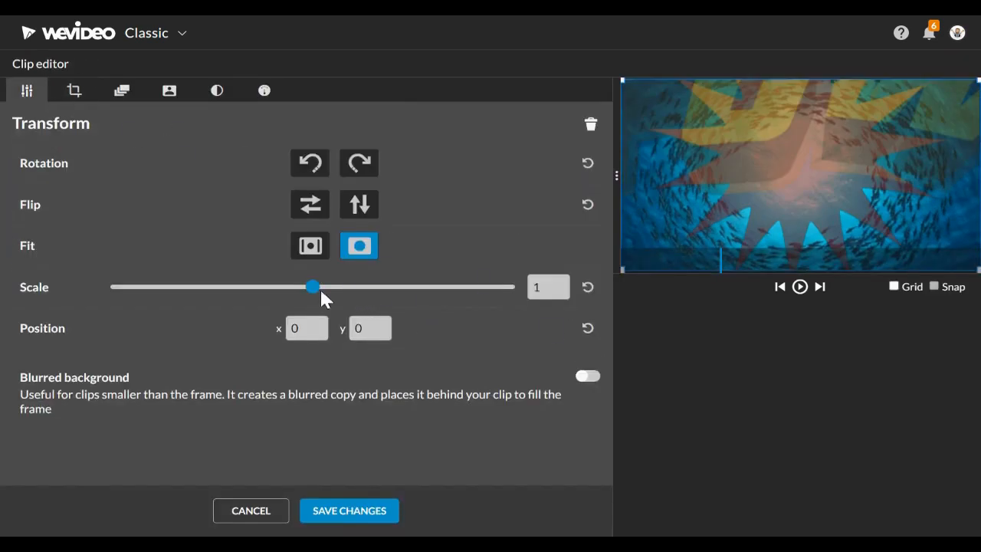
drag(314, 299, 223, 295)
drag(814, 192, 801, 215)
drag(224, 296, 183, 296)
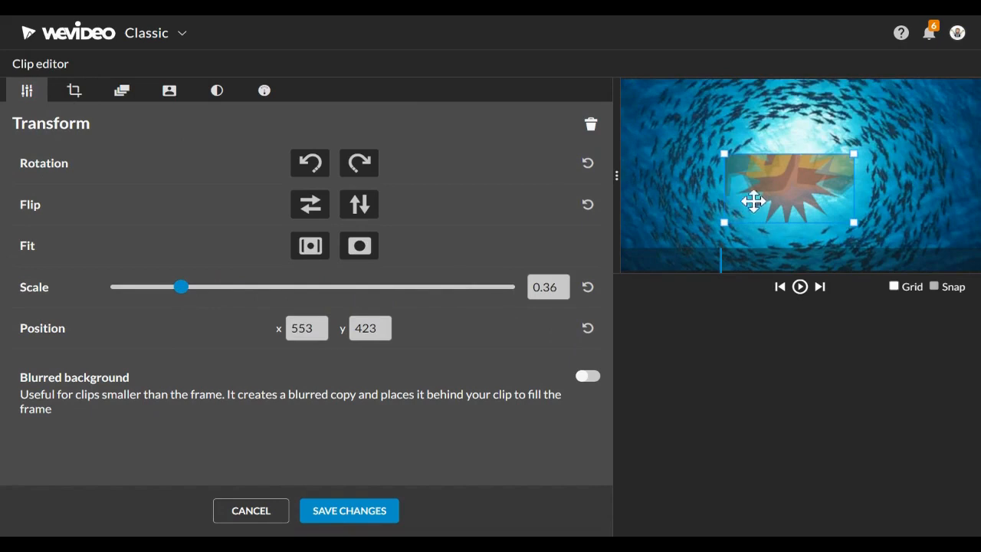
drag(753, 200, 766, 203)
click(360, 516)
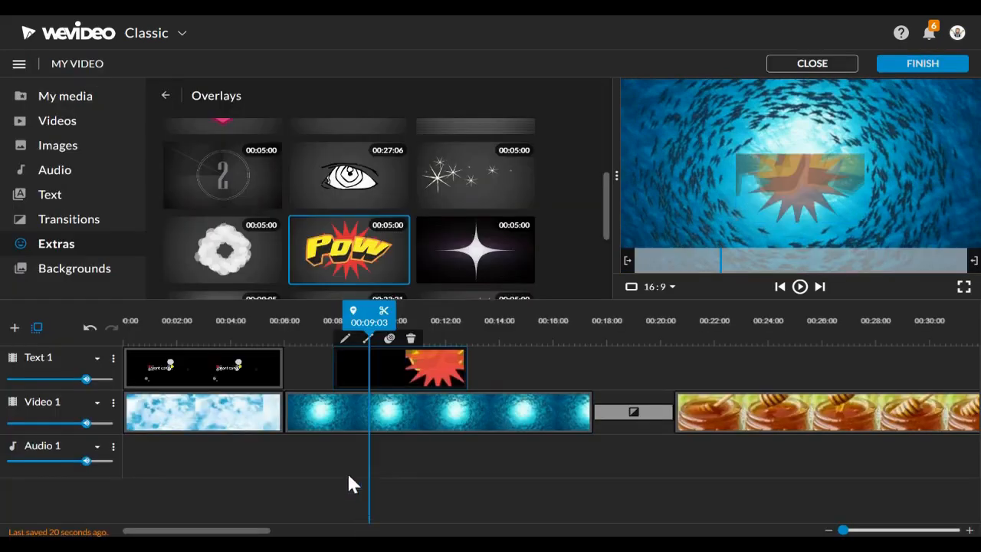
Play back the fish-school clip from just before the POW overlay to review the overlay.
drag(363, 316, 320, 314)
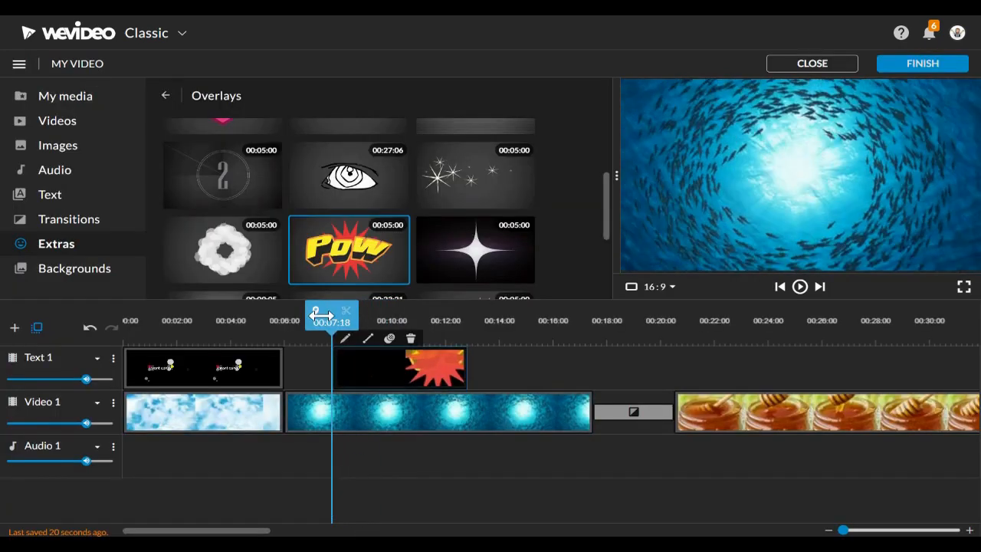
key(space)
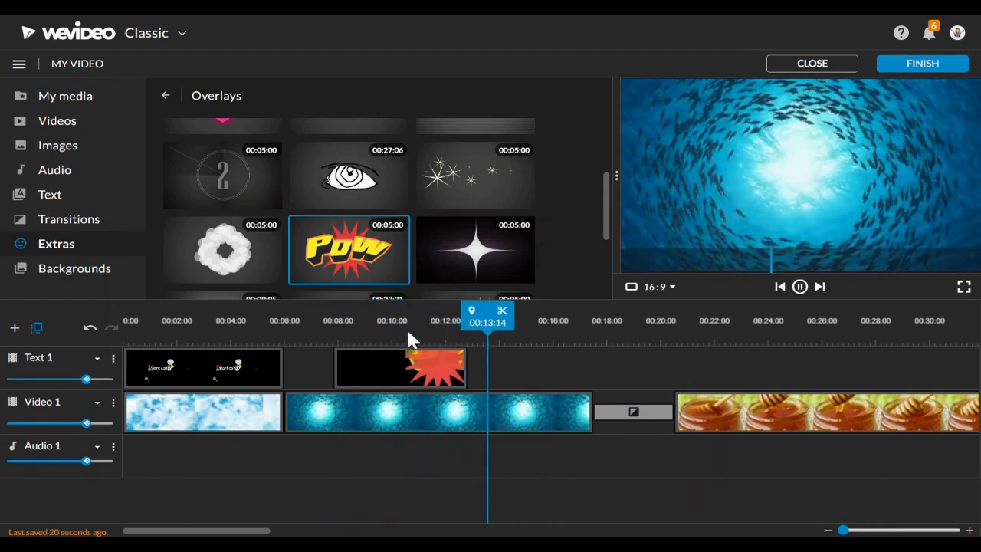
click(362, 324)
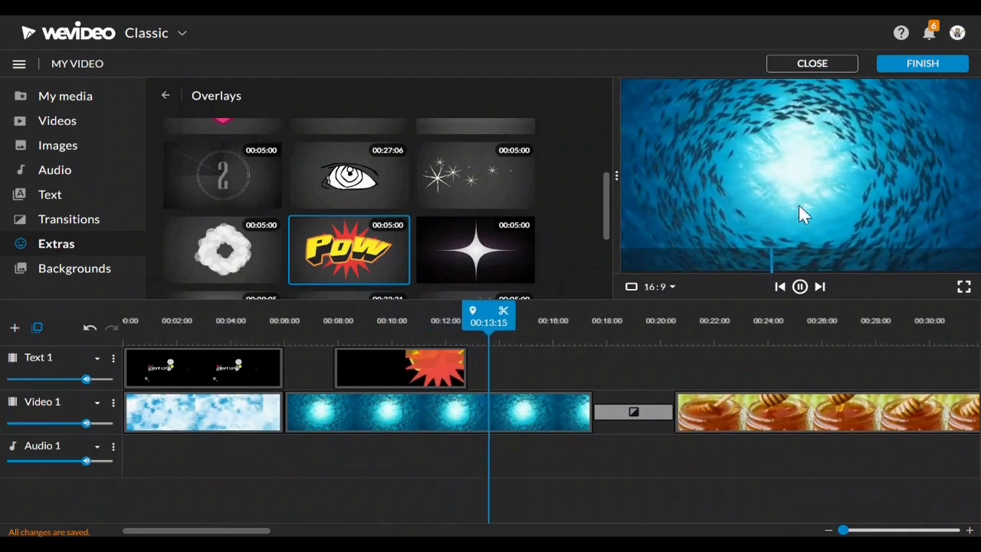
key(space)
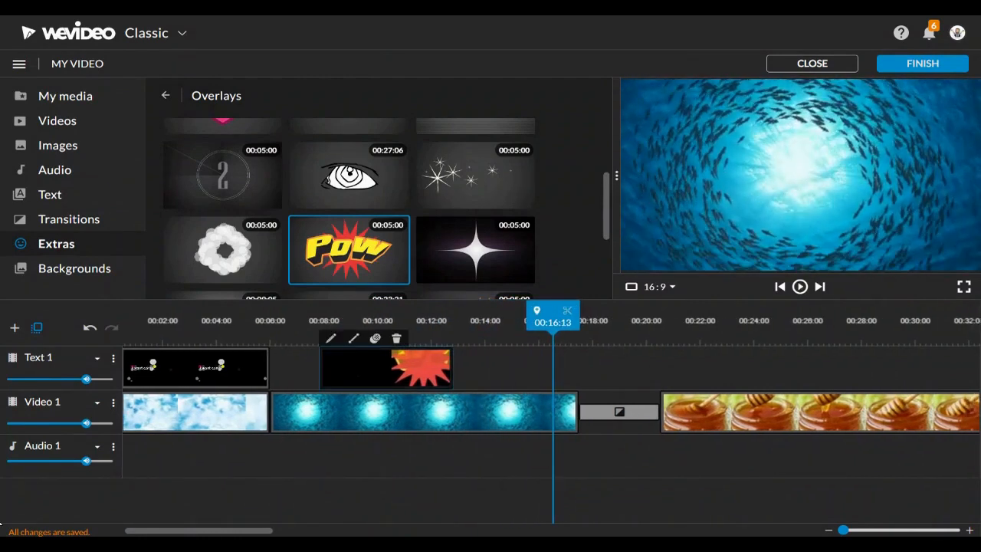
Add the red ellipse callout from Extras to the Text 1 track above the honey-jar clip, starting at about 00:23:23.
click(164, 96)
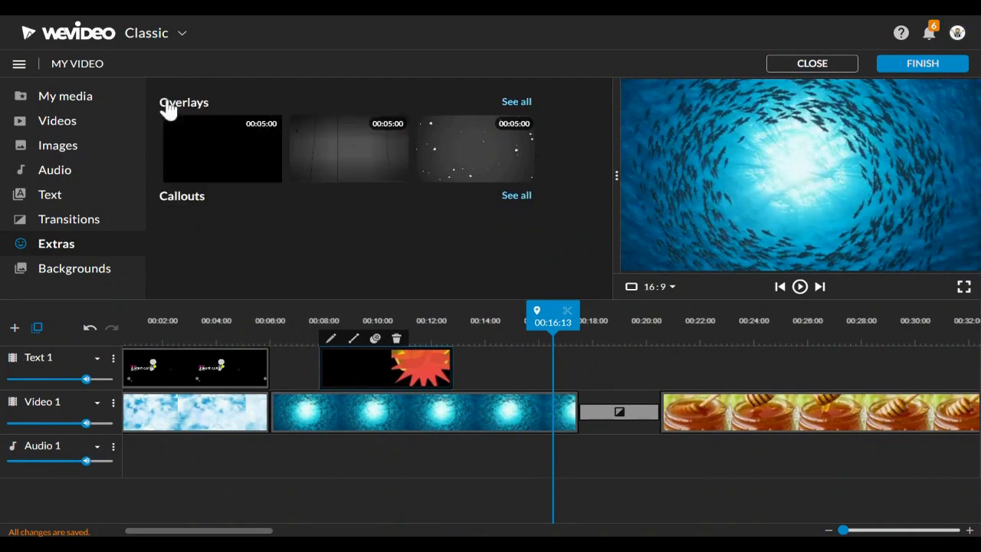
click(81, 245)
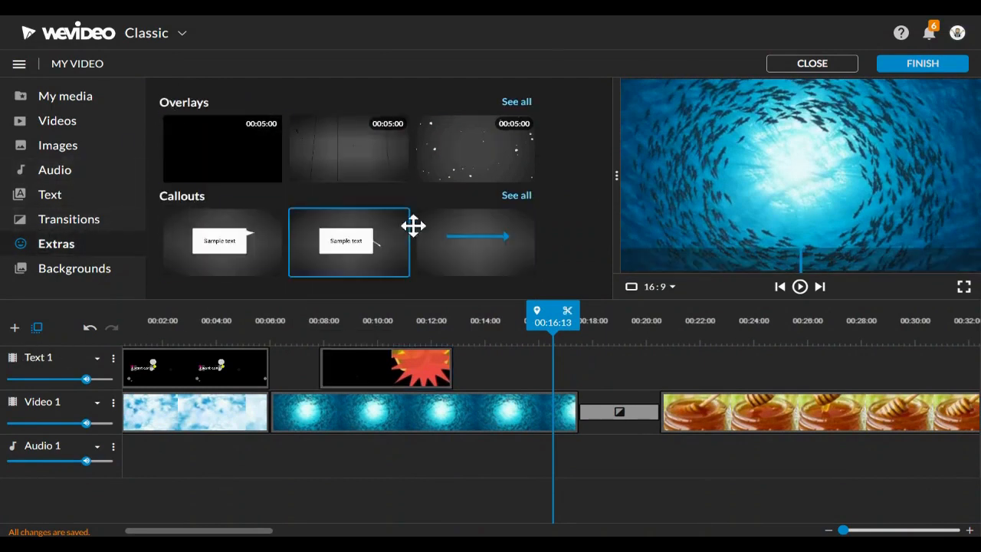
click(516, 196)
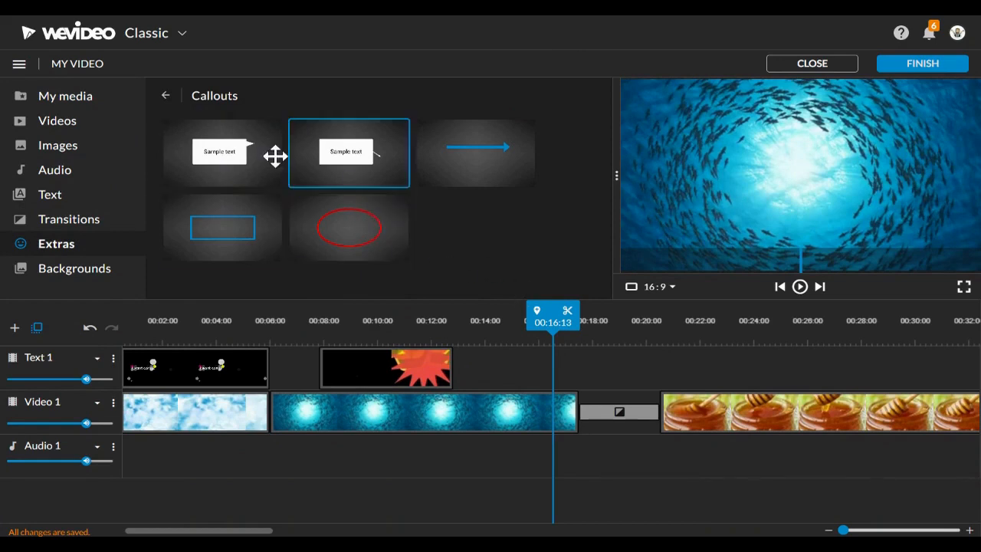
drag(348, 237, 768, 375)
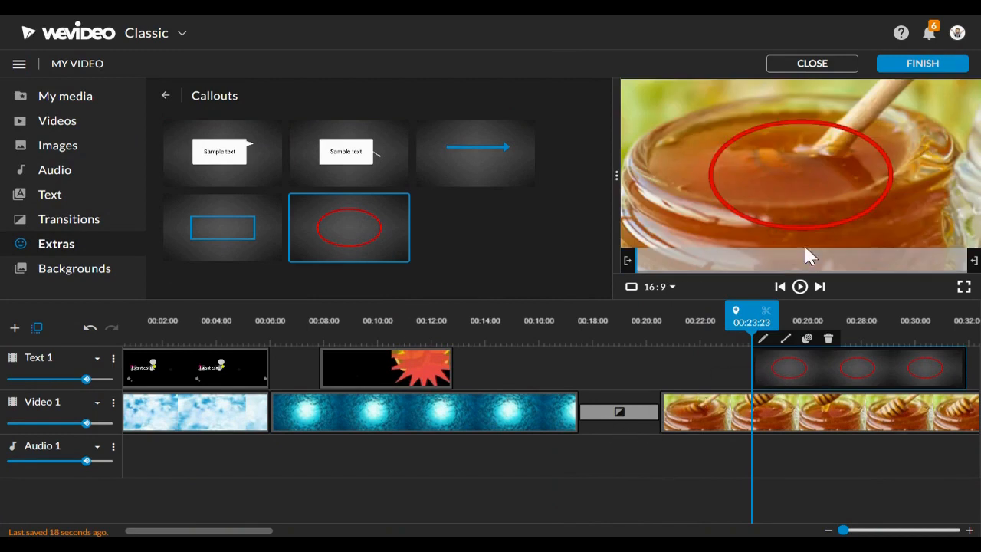
Move the red ellipse callout up over the honey jar's opening to position x 495, y 136, and save the changes.
double_click(860, 360)
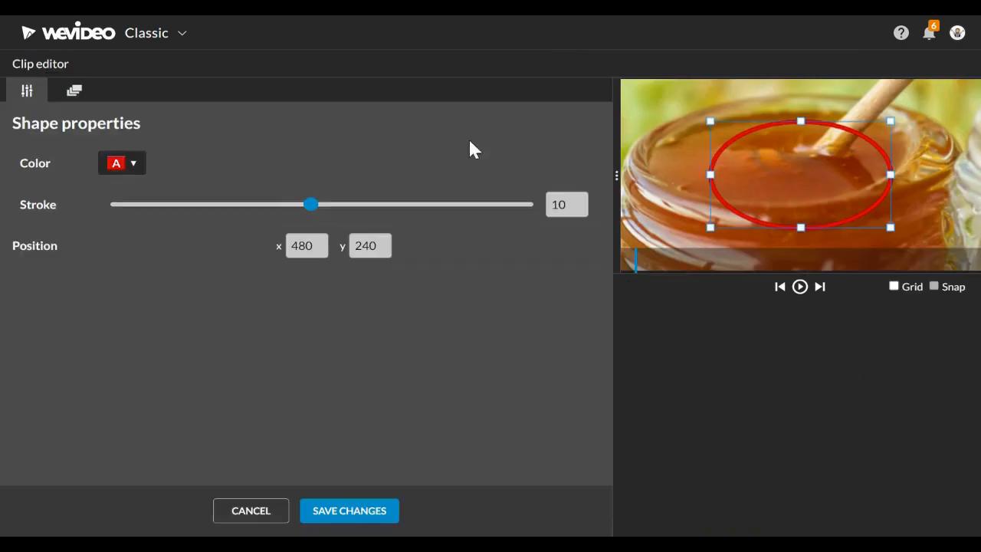
mouse_move(865, 197)
mouse_down()
mouse_move(812, 195)
mouse_move(863, 183)
mouse_up()
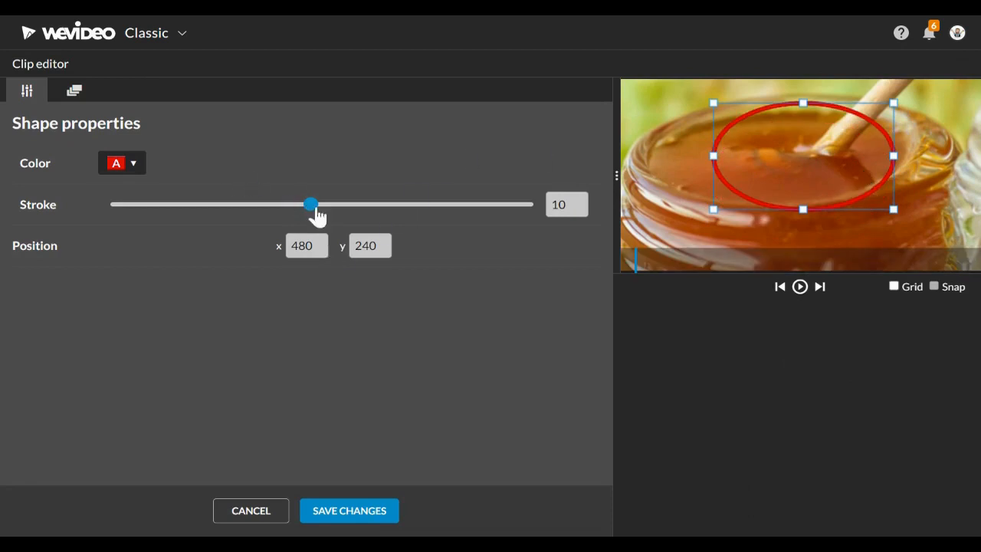
click(73, 93)
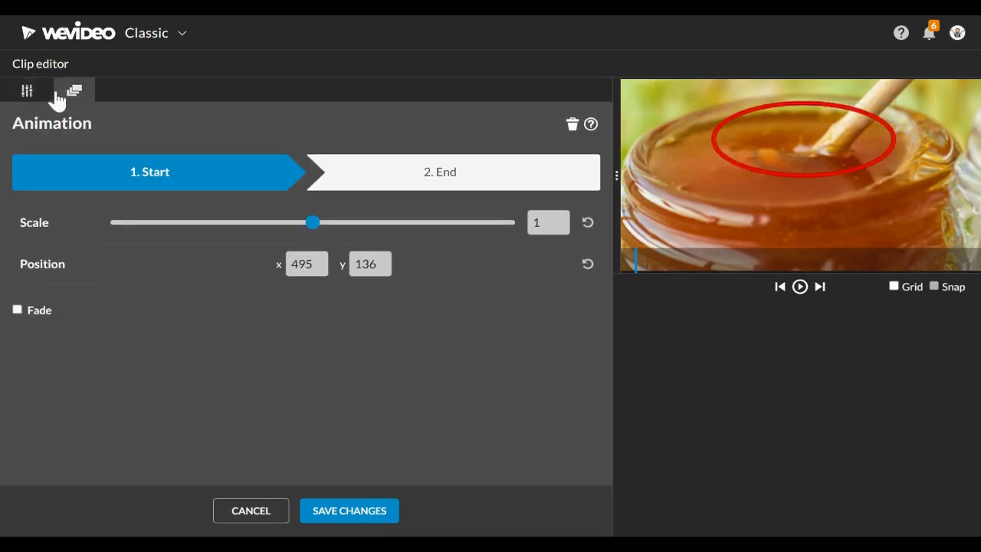
click(28, 92)
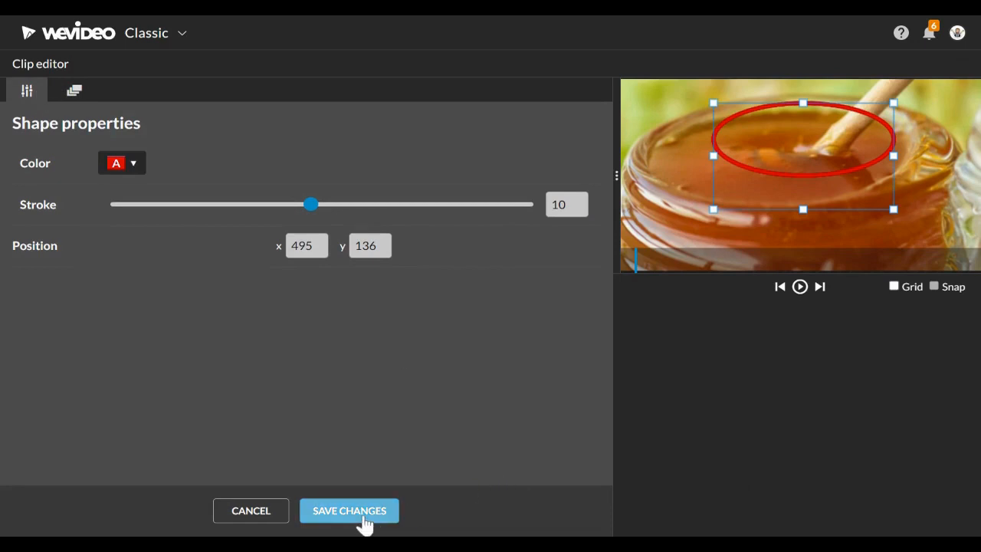
click(363, 510)
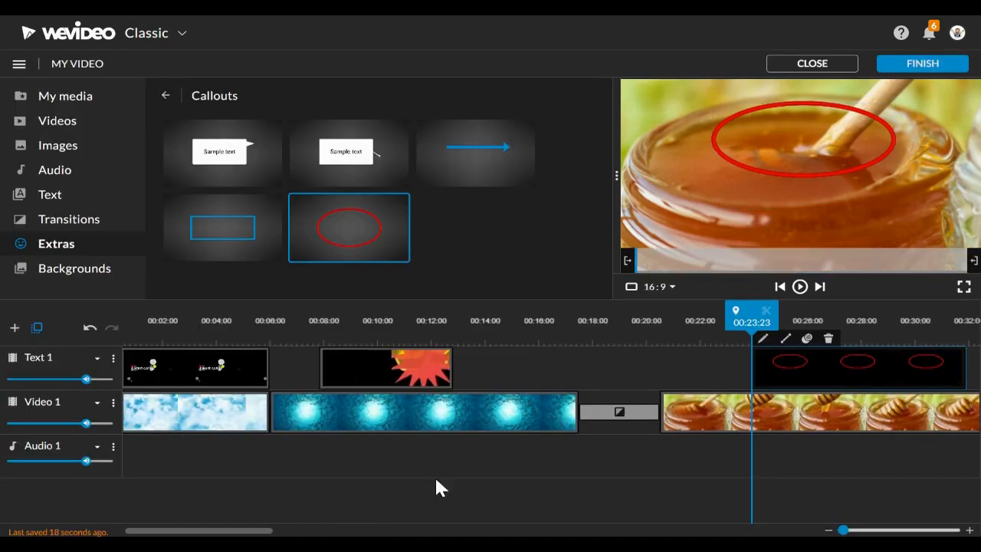
Play back the honey-jar clip from 00:23:00 to review the red ellipse callout.
drag(745, 308, 720, 319)
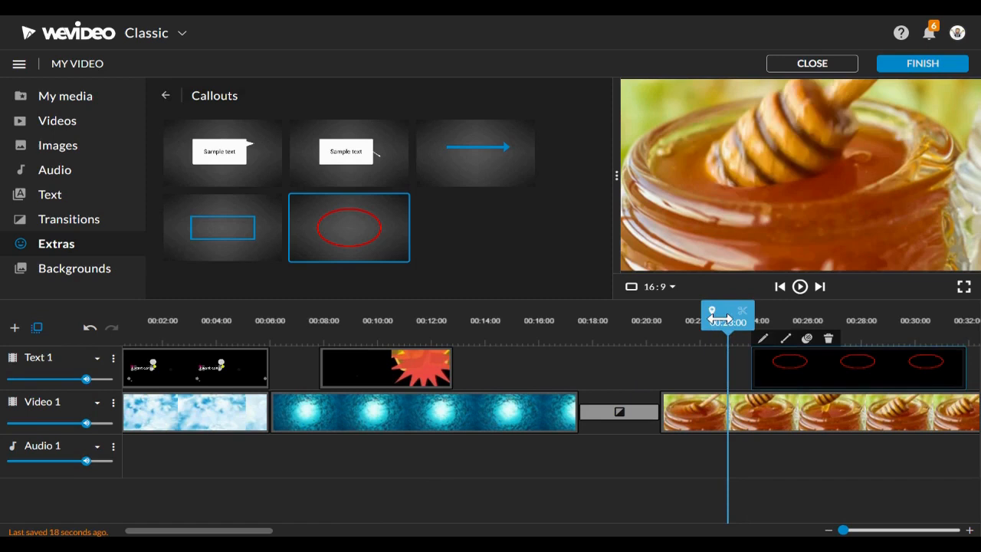
key(space)
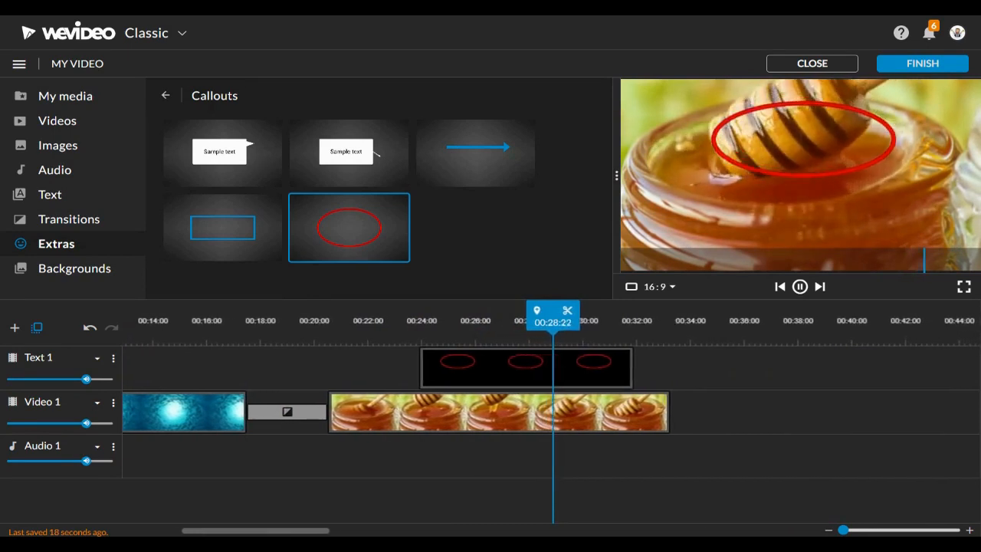
key(space)
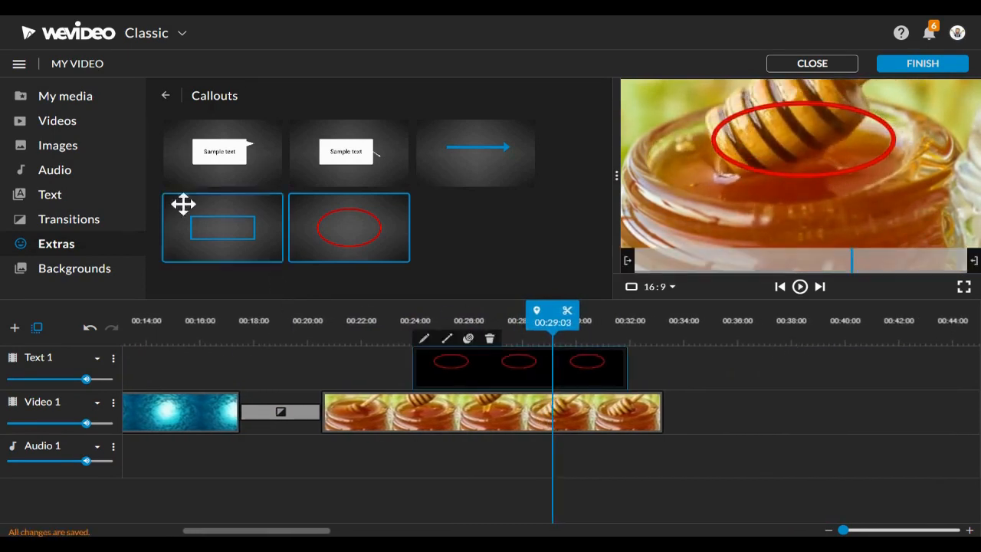
Browse the Captions text templates and the remaining text categories down to Seasonal and Special, then return to Extras.
click(67, 200)
scroll(336, 219, down, 1)
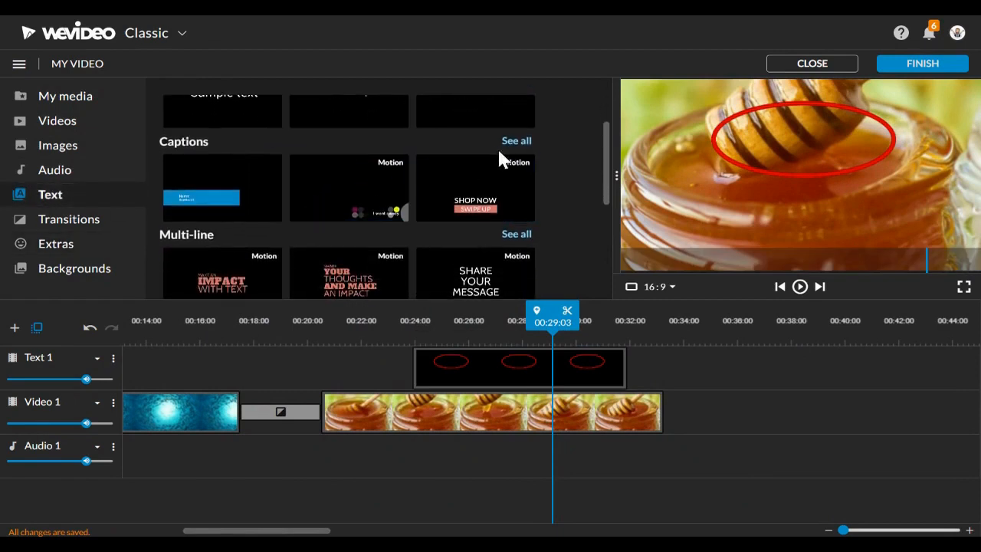
click(514, 147)
scroll(481, 161, down, 3)
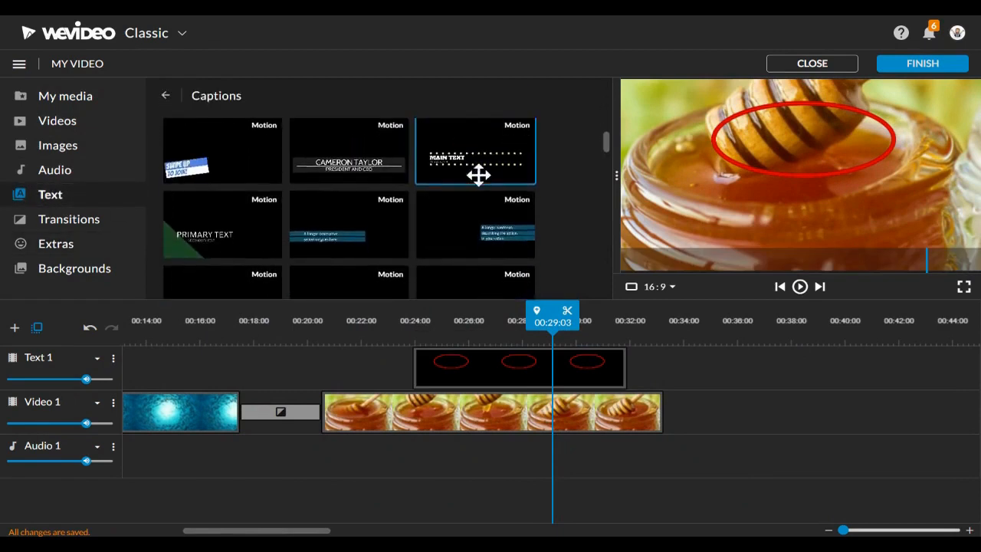
scroll(361, 209, down, 2)
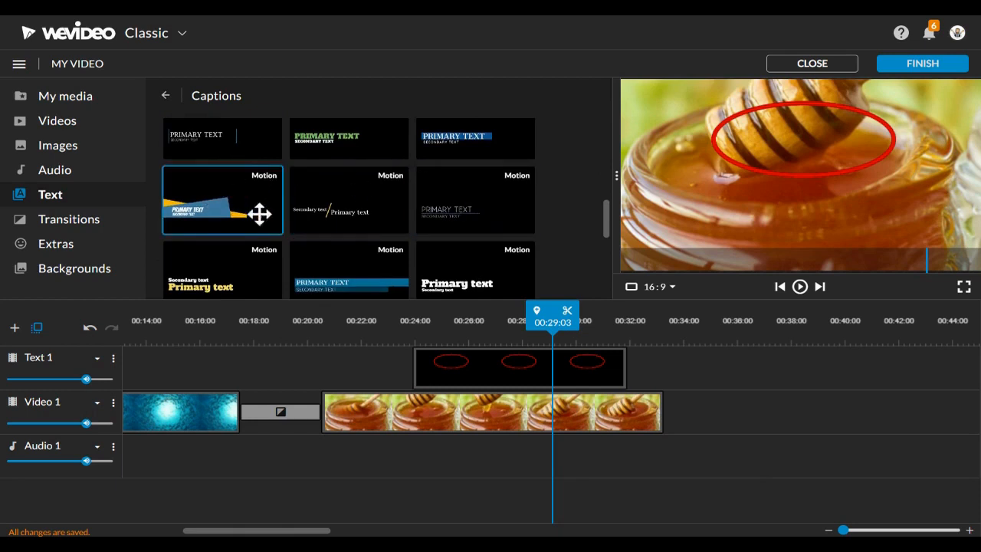
scroll(264, 170, down, 3)
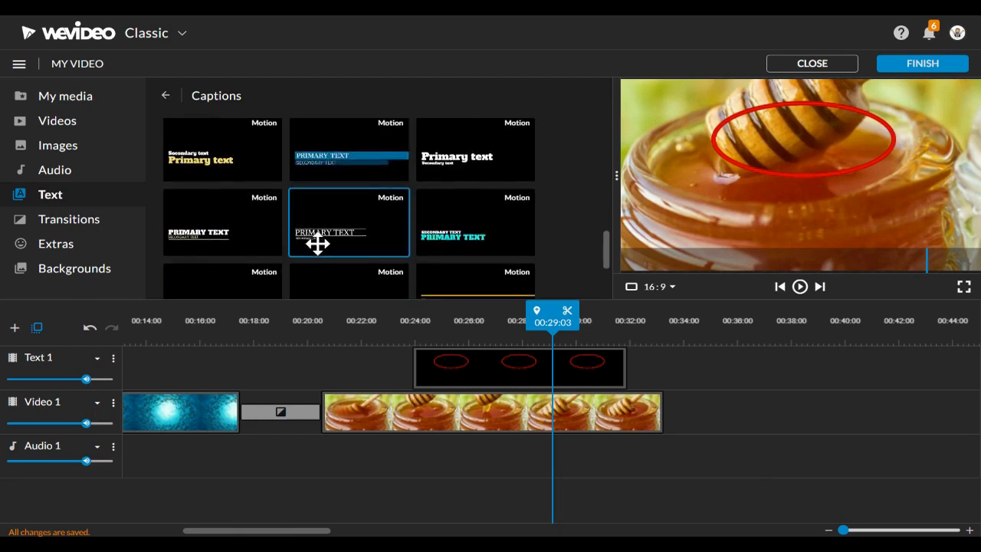
scroll(324, 244, up, 10)
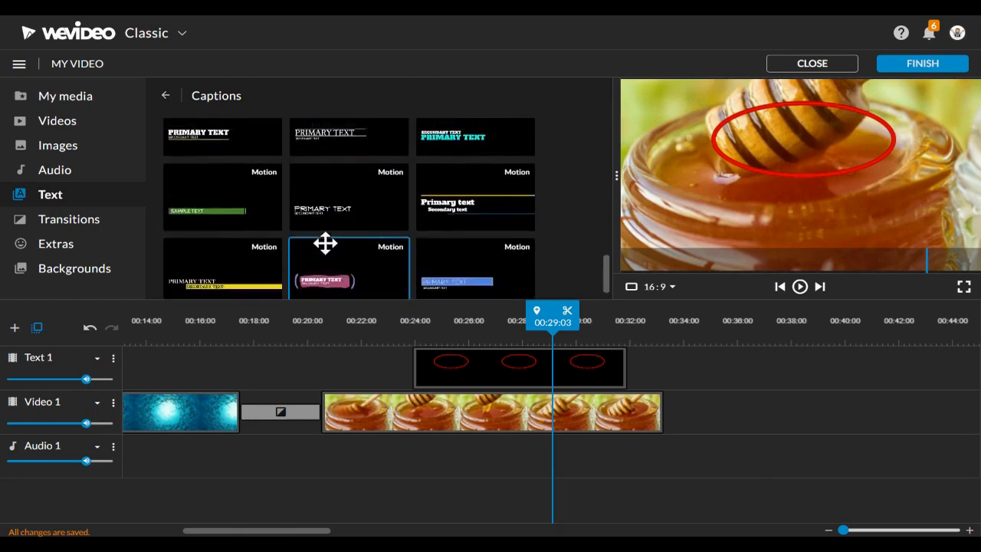
click(167, 98)
scroll(338, 207, down, 5)
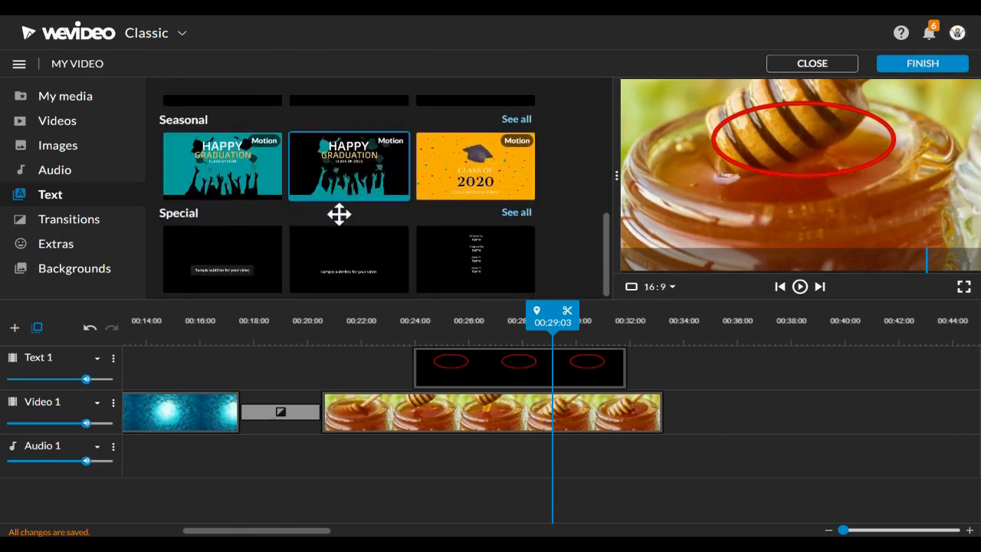
click(74, 247)
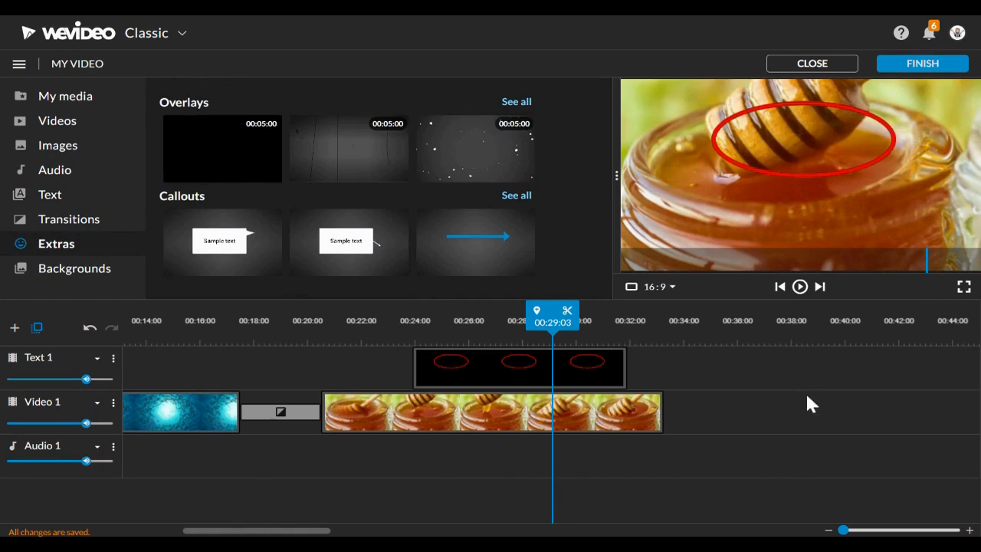
Enable the Fade animation on the fish-school clip in the Video 1 track and save the changes.
drag(278, 530, 208, 529)
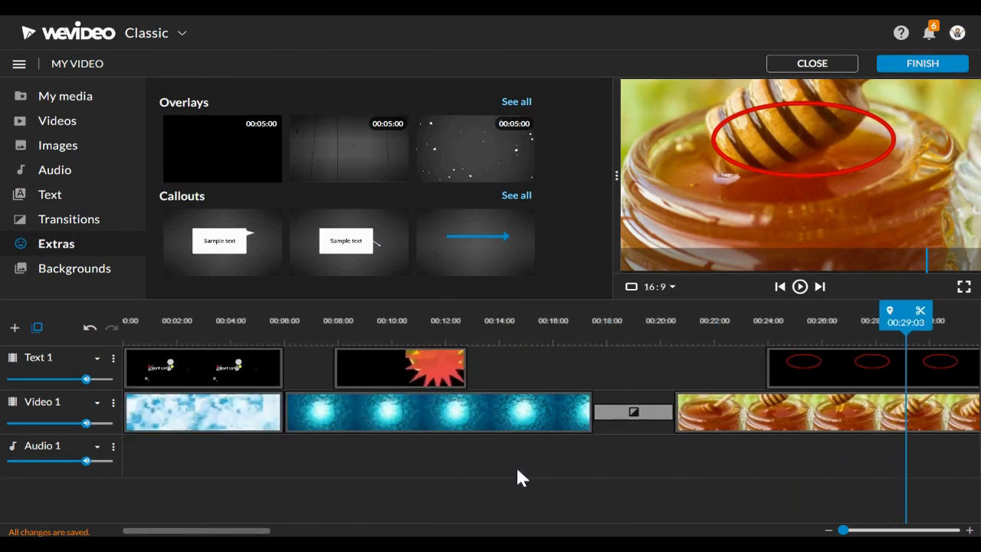
double_click(548, 411)
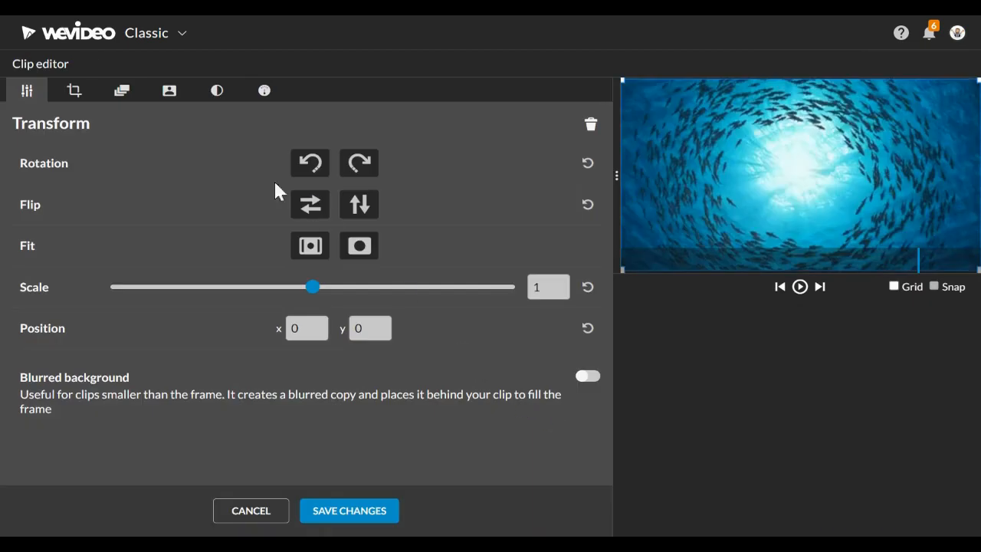
click(119, 90)
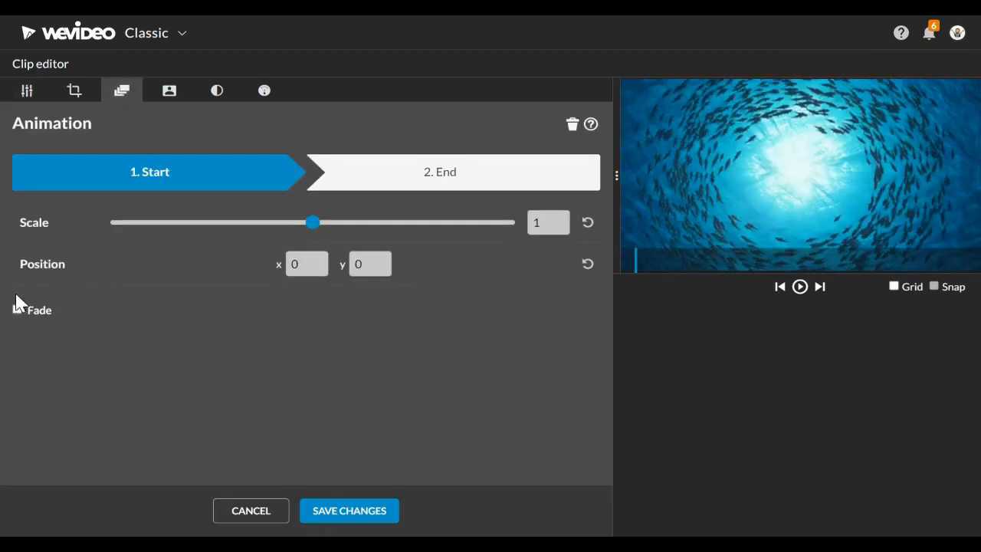
click(18, 311)
click(383, 510)
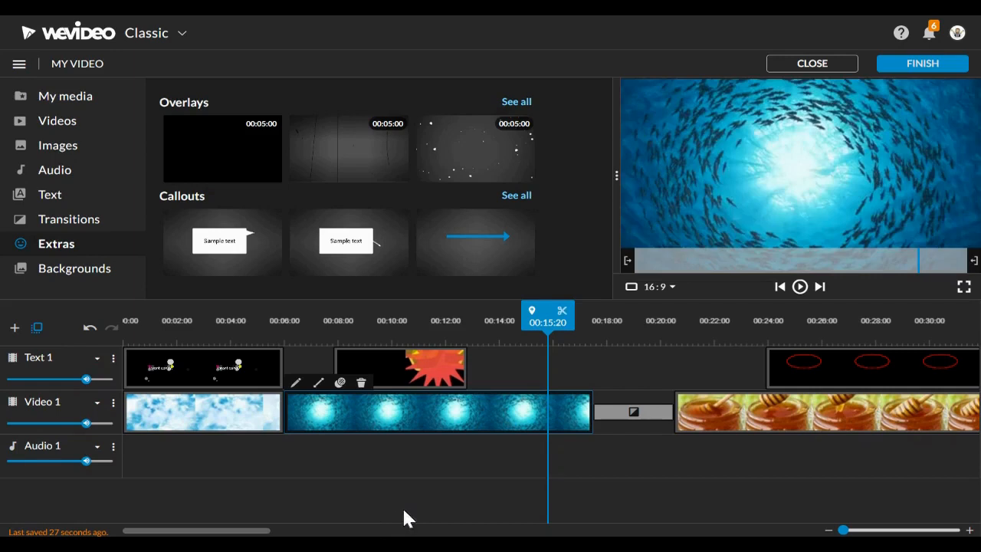
Play back the fish-school clip from just before its start to review the fade, and look over the rest of the timeline.
drag(541, 310, 264, 309)
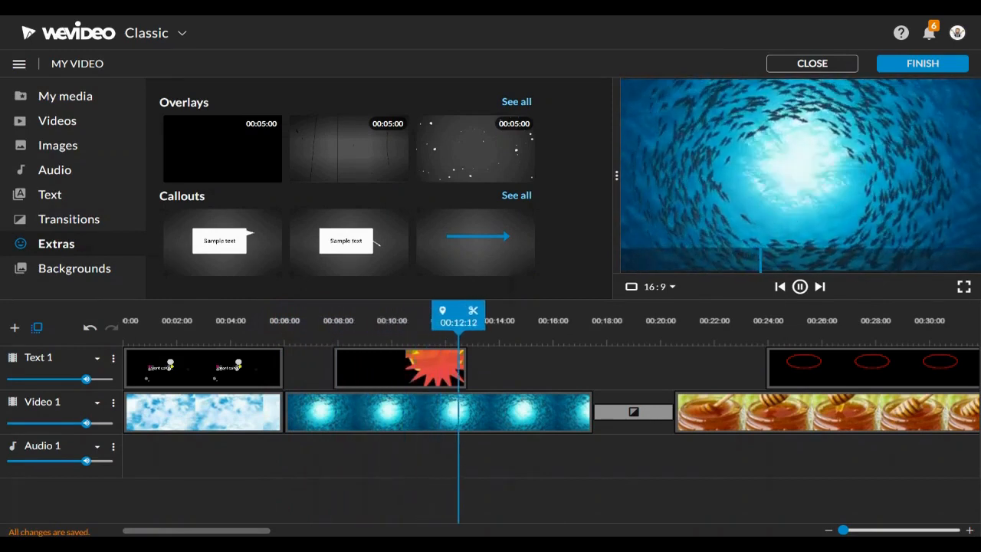
key(space)
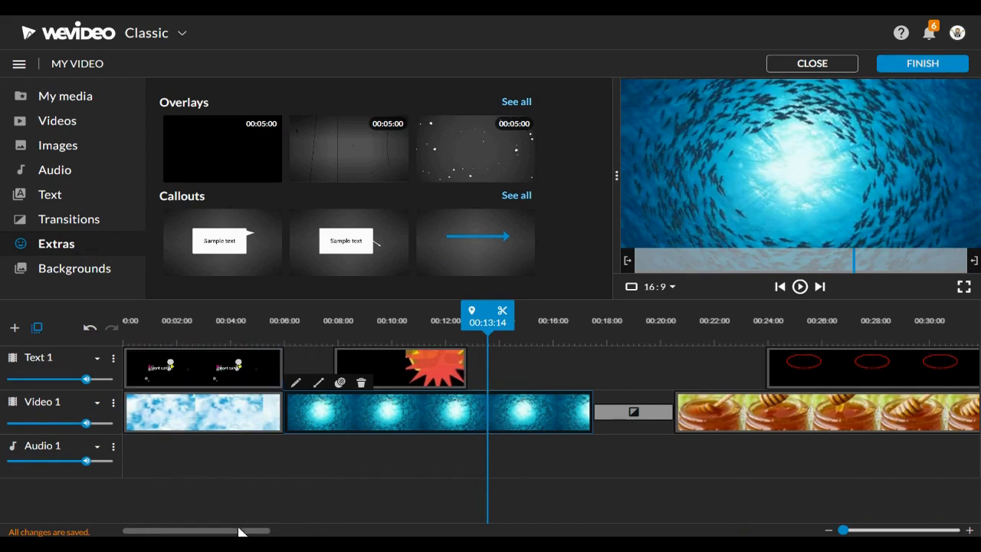
mouse_move(240, 531)
mouse_down()
mouse_move(326, 531)
mouse_move(227, 525)
mouse_up()
drag(220, 531, 250, 531)
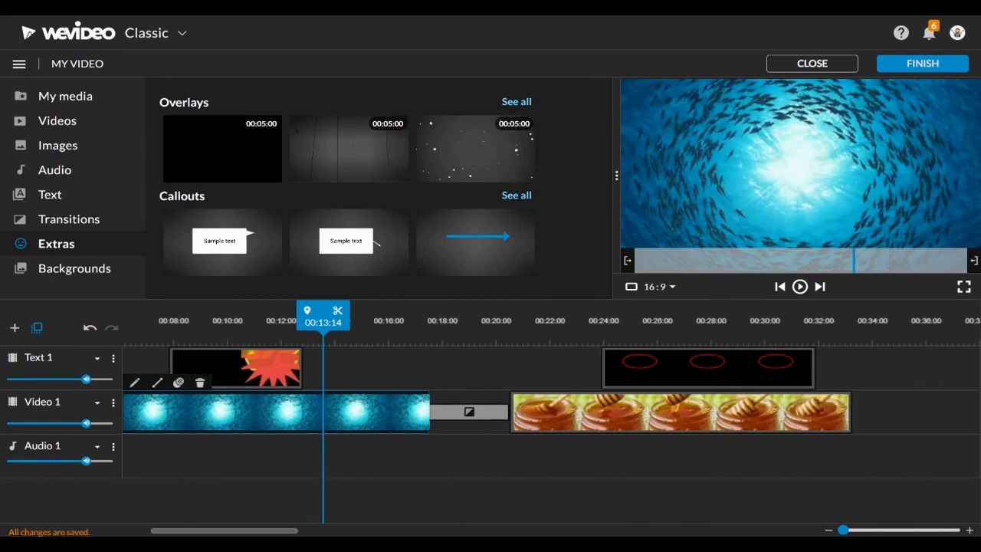